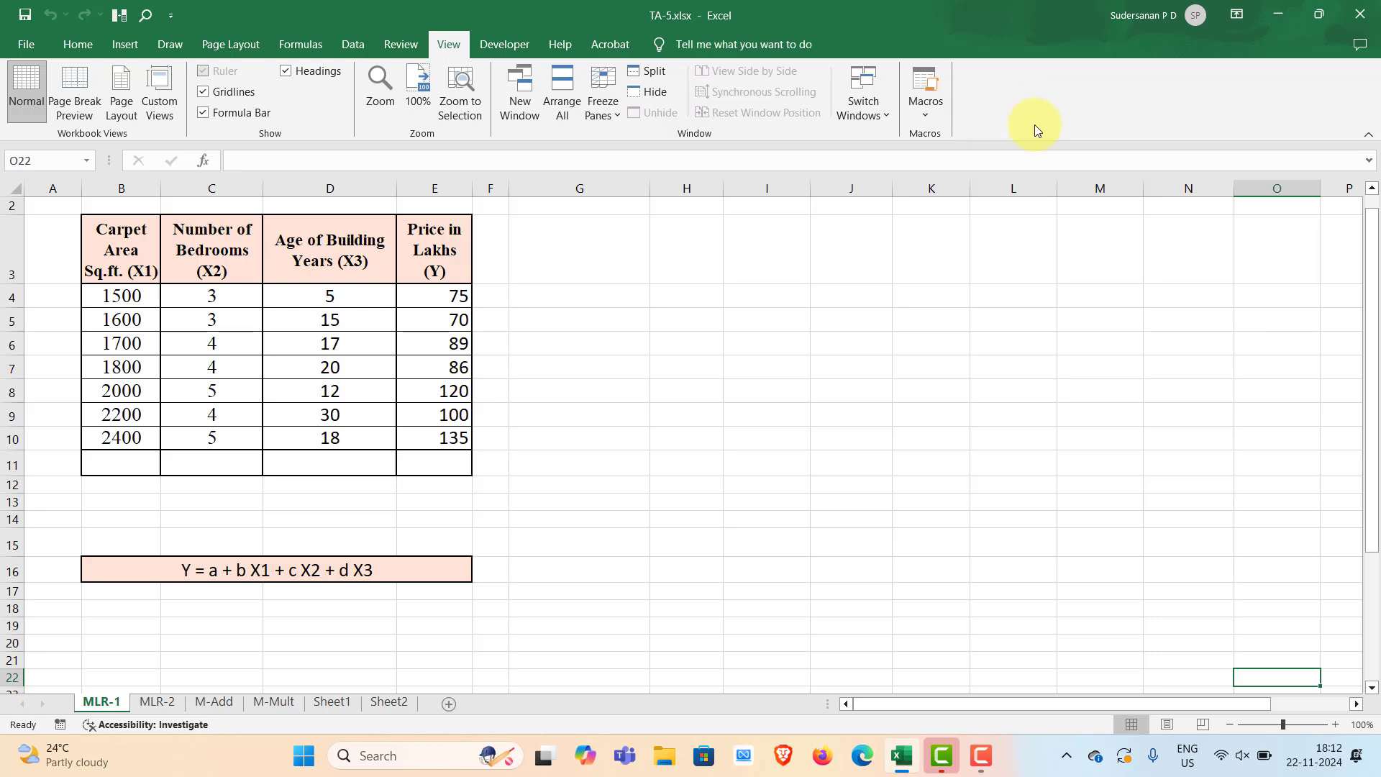
- Enable the Analysis ToolPak add-in through the Excel add-ins manager and locate the Data Analysis command
right_click(1014, 117)
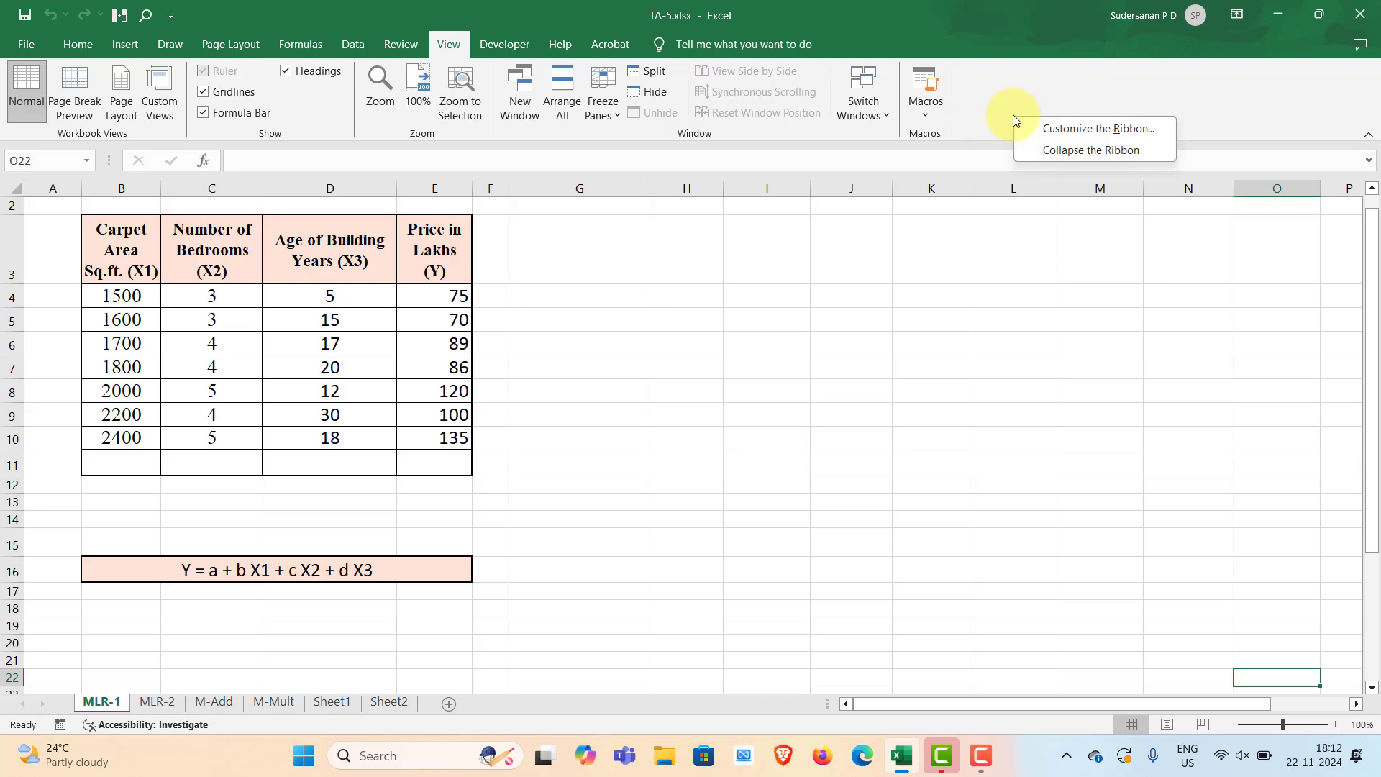
click(1070, 131)
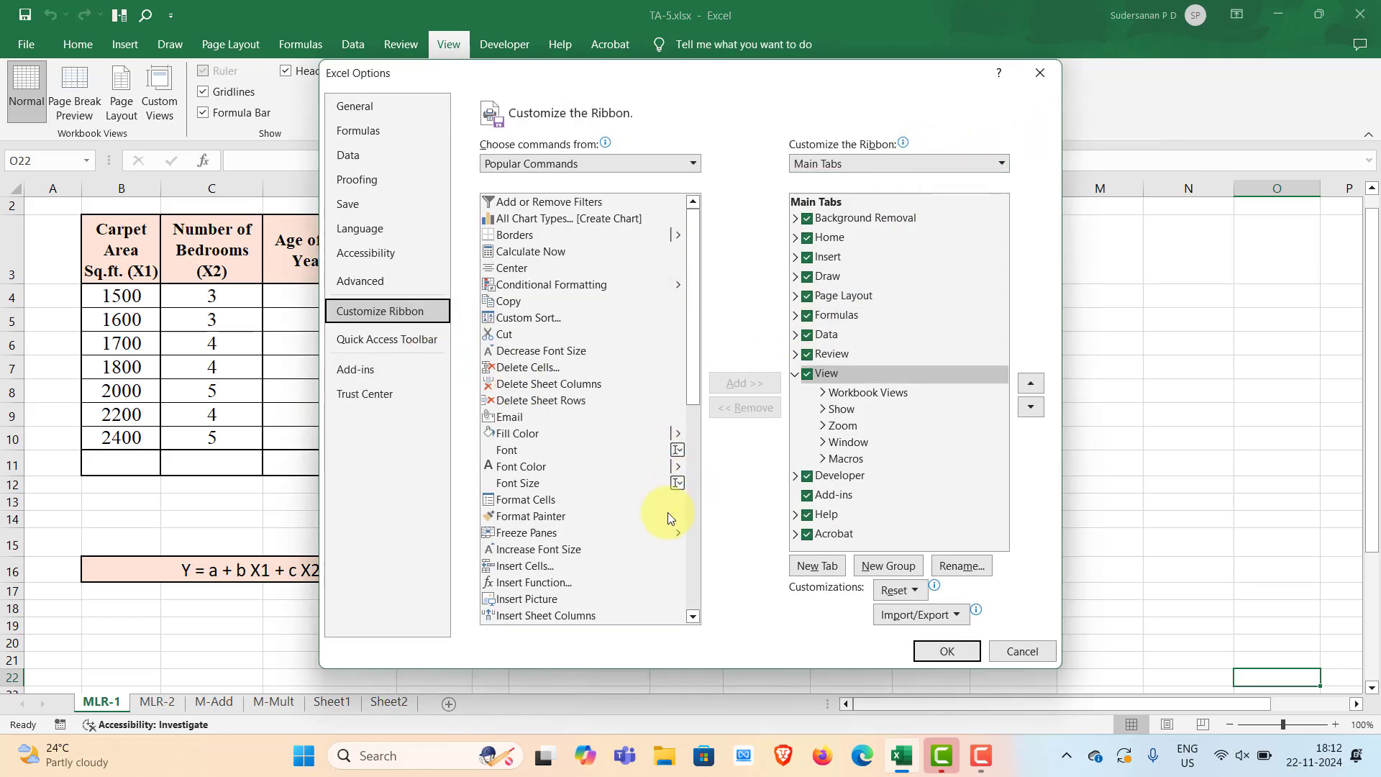
click(342, 370)
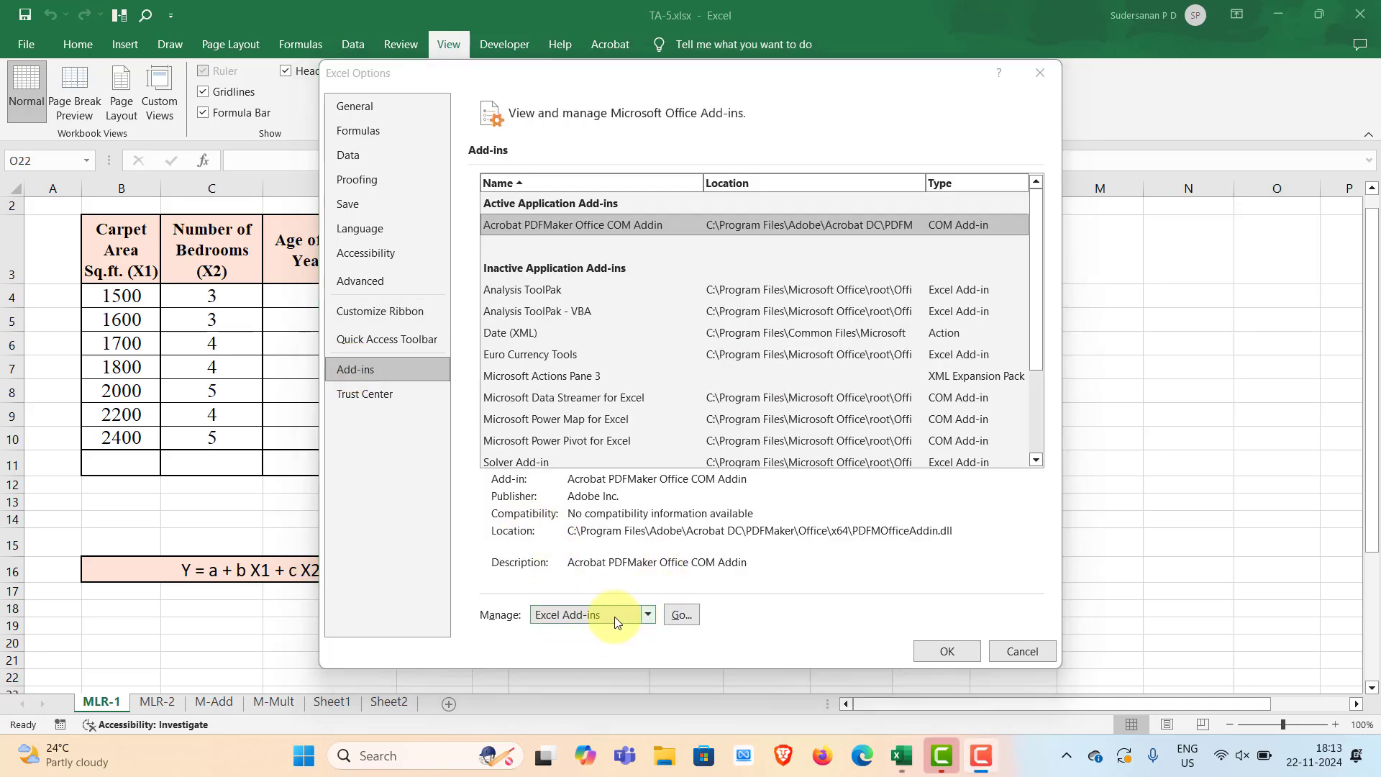
click(680, 615)
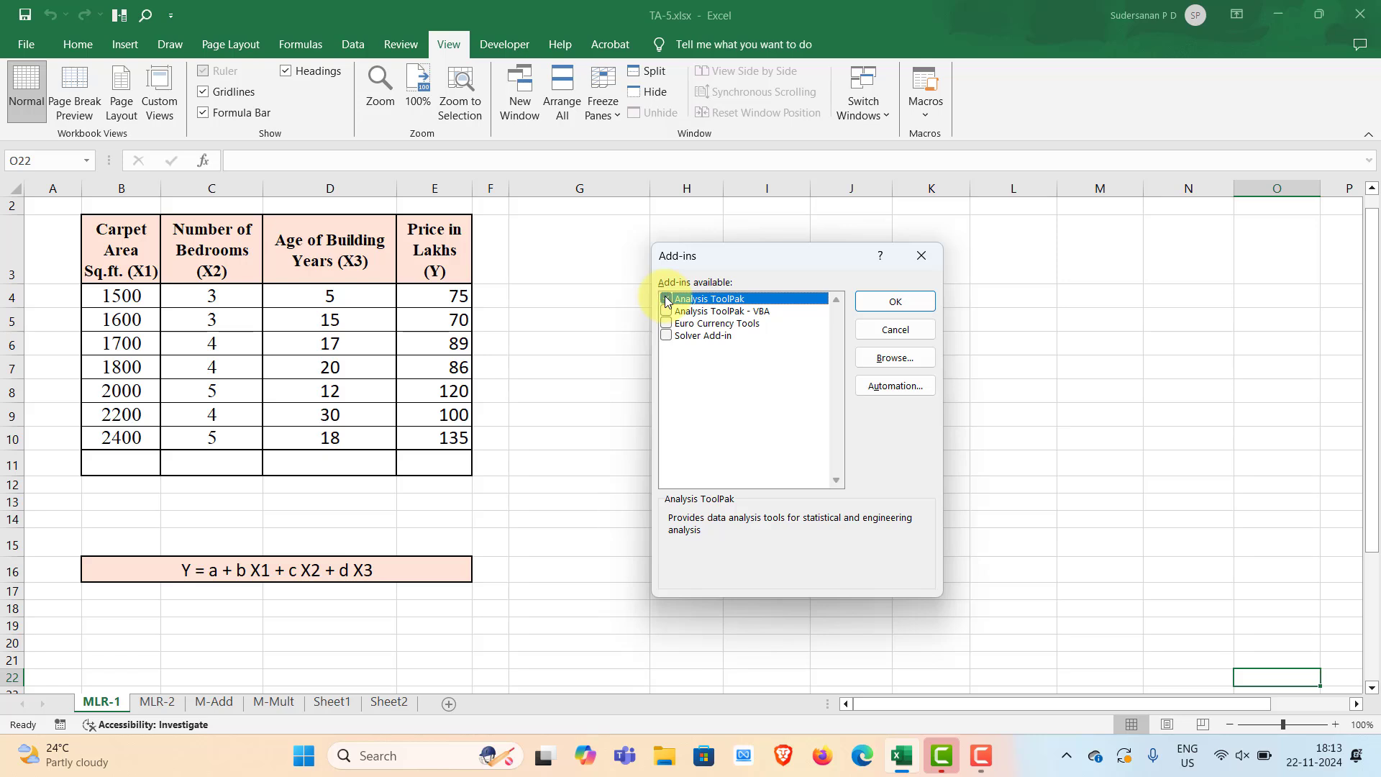
click(666, 300)
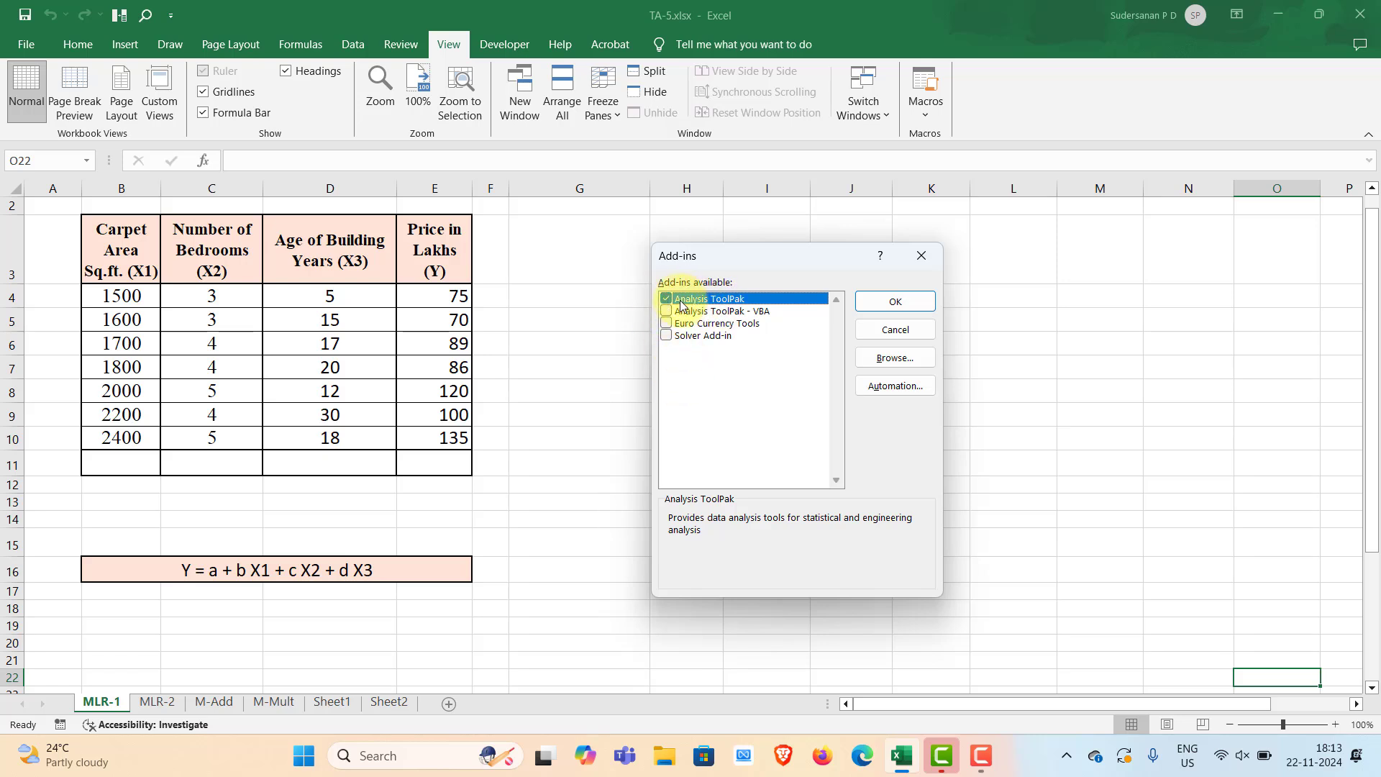
click(895, 301)
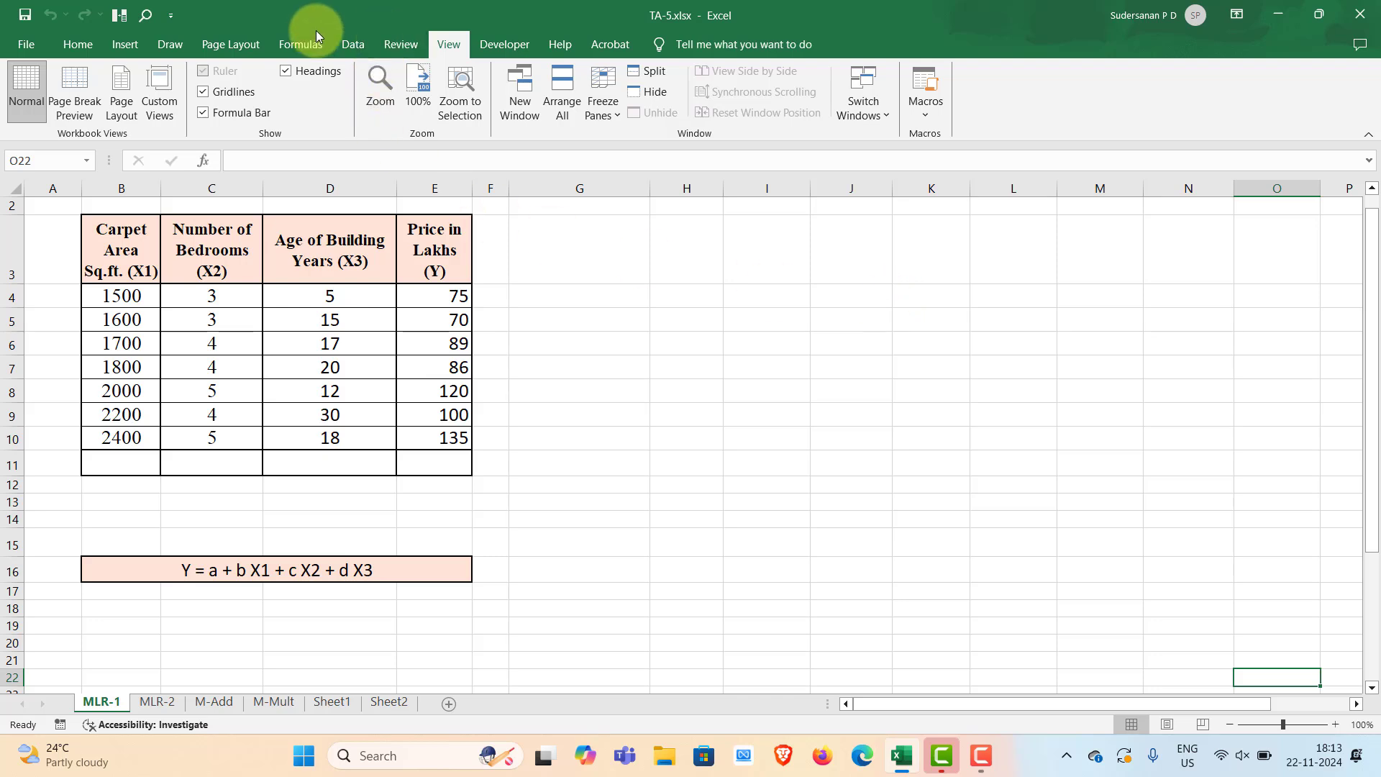
click(343, 44)
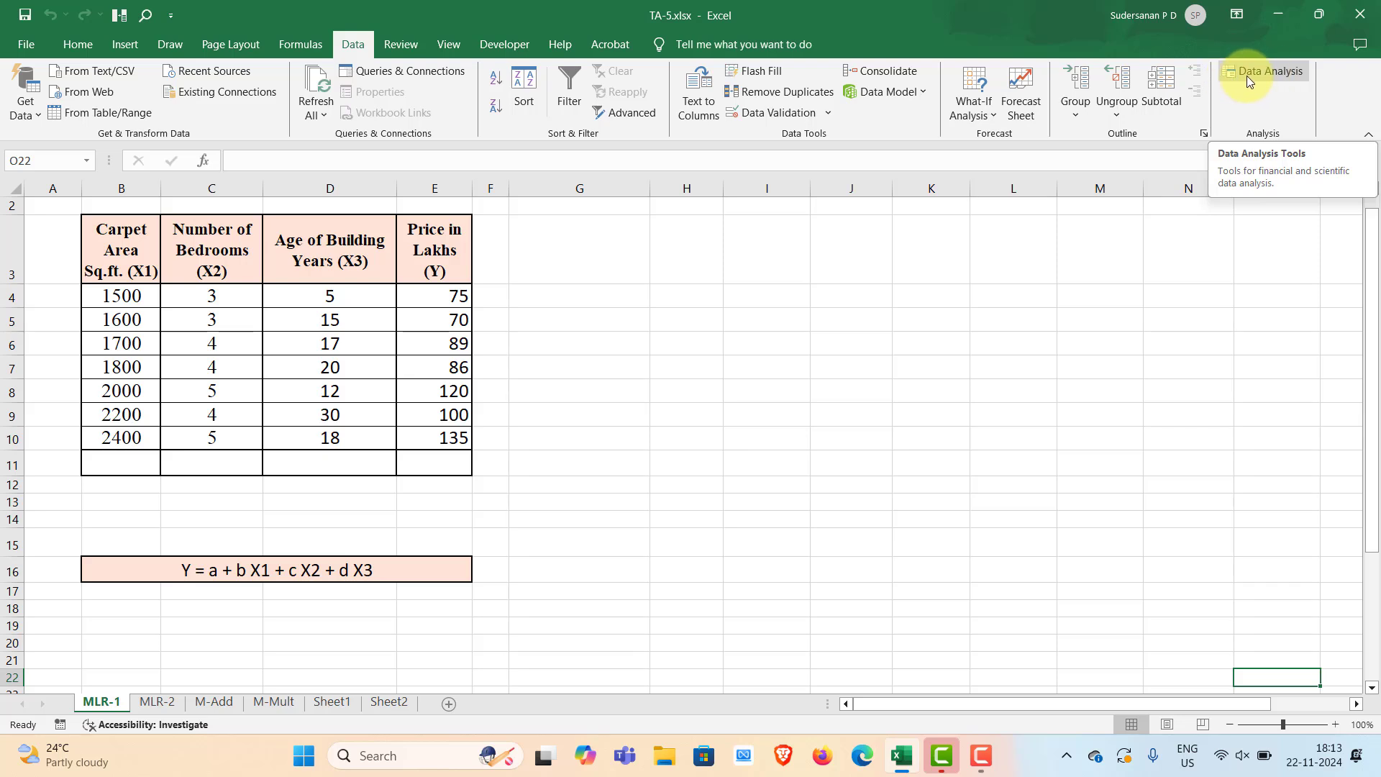
click(1267, 68)
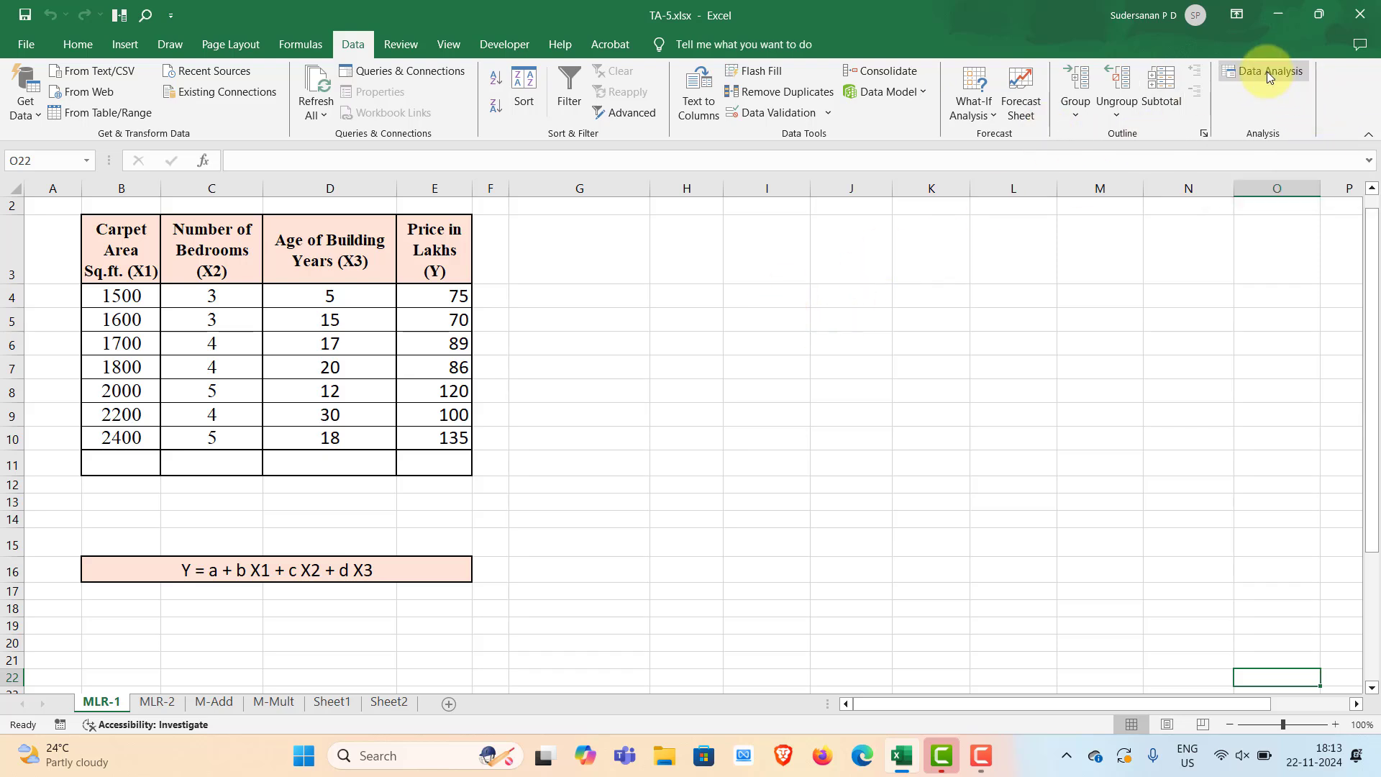
- Review the available Excel add-ins through the program options, and check the ribbon customization options
click(23, 45)
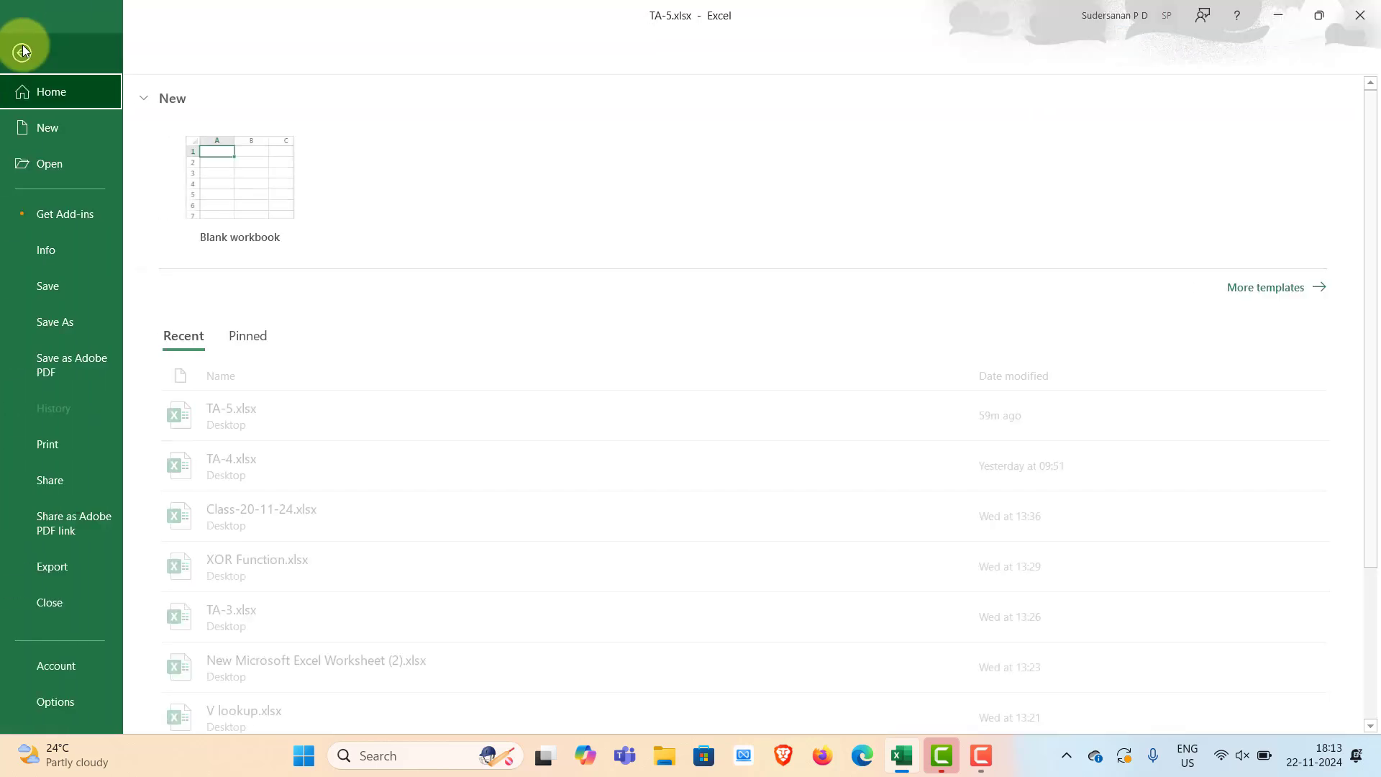
click(62, 699)
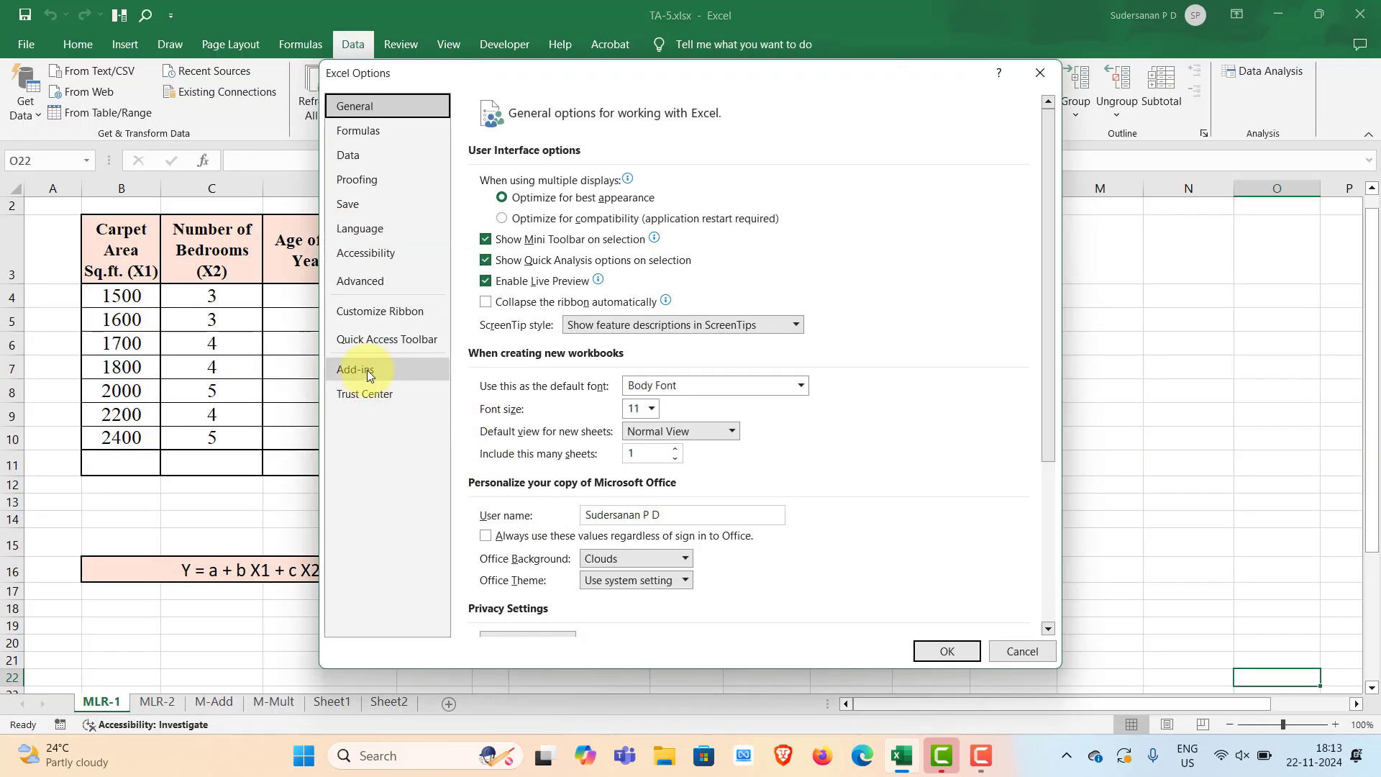
click(366, 371)
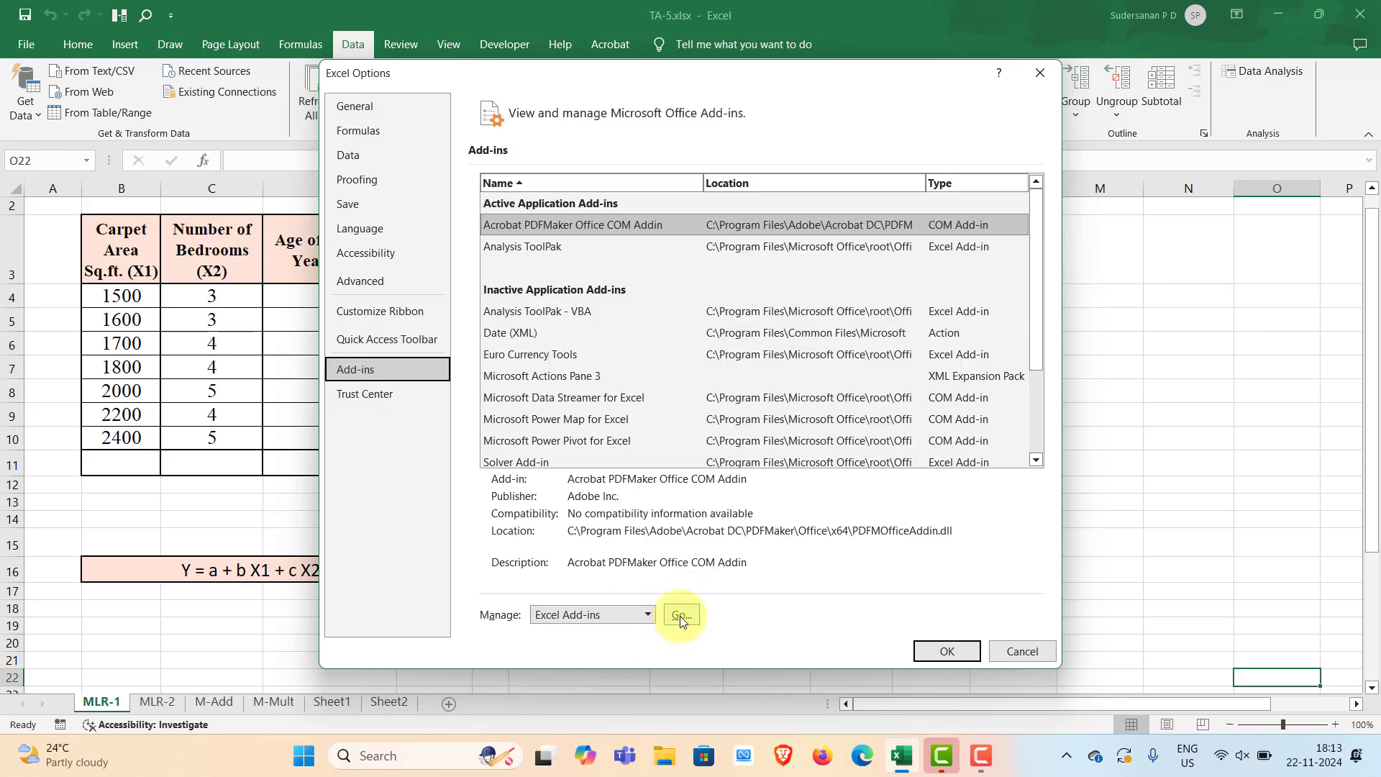
click(680, 617)
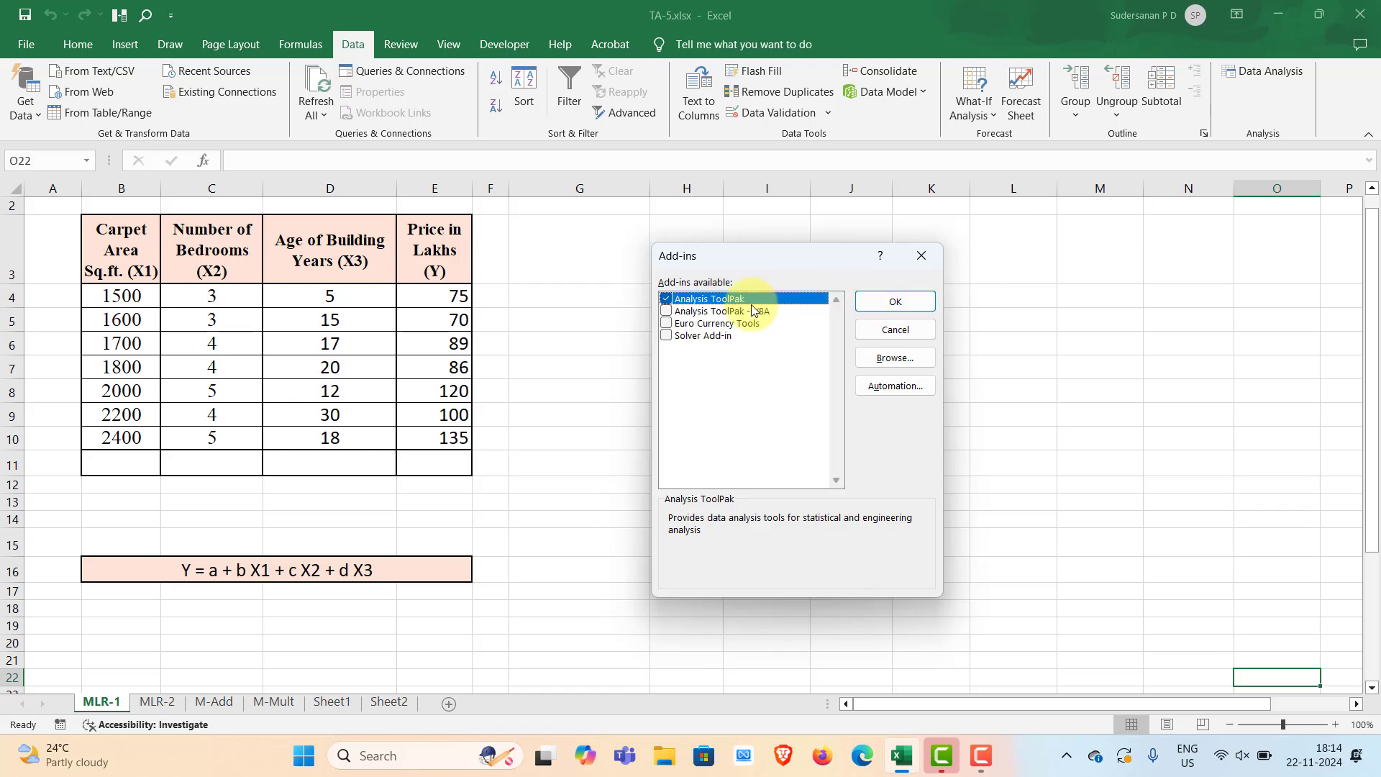
click(922, 255)
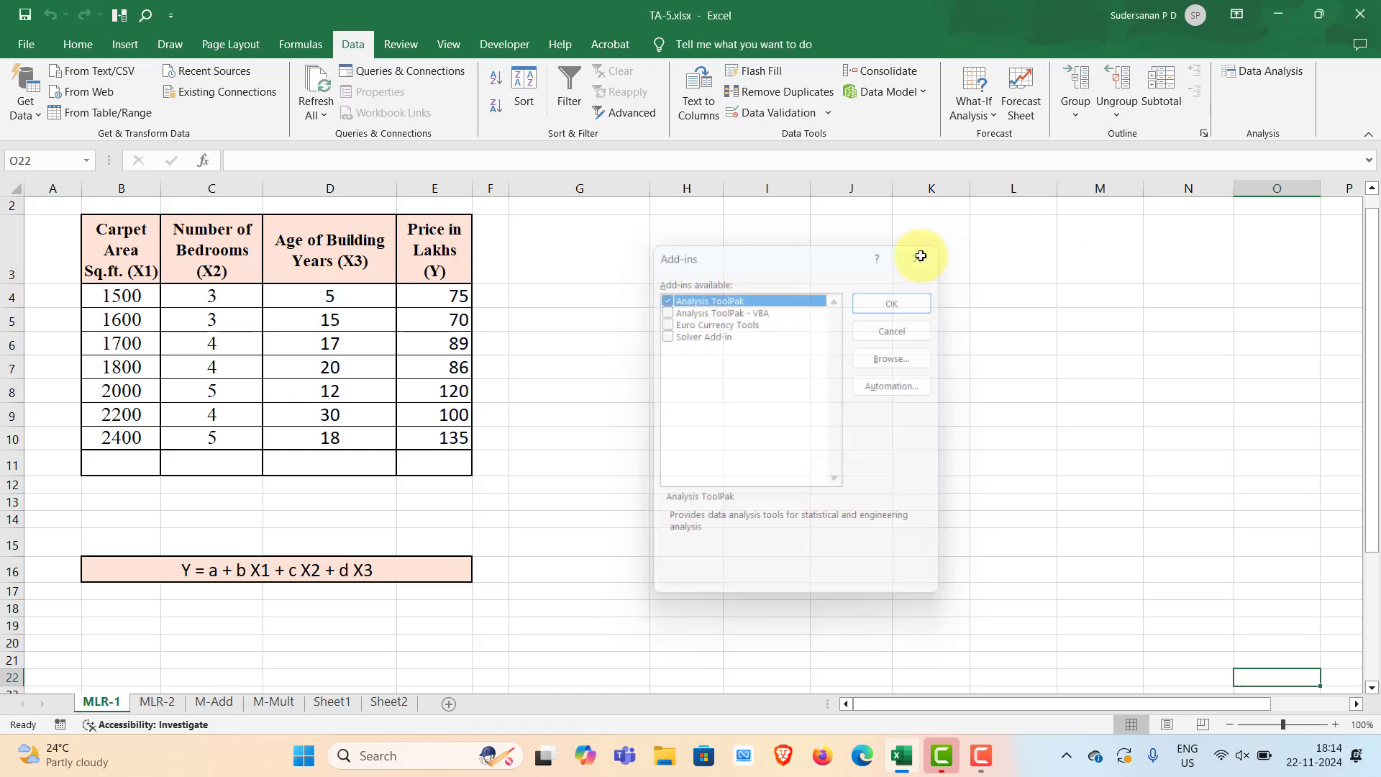
right_click(882, 126)
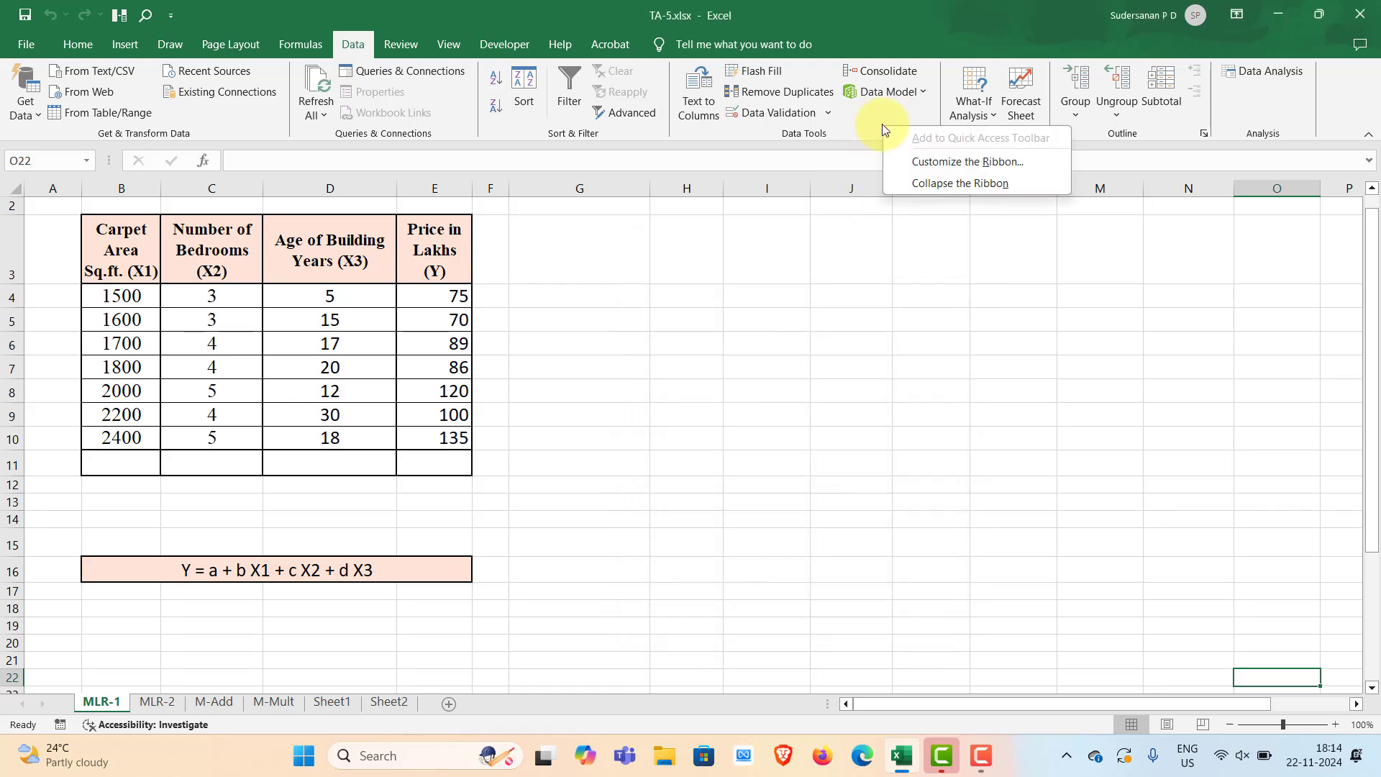
click(931, 162)
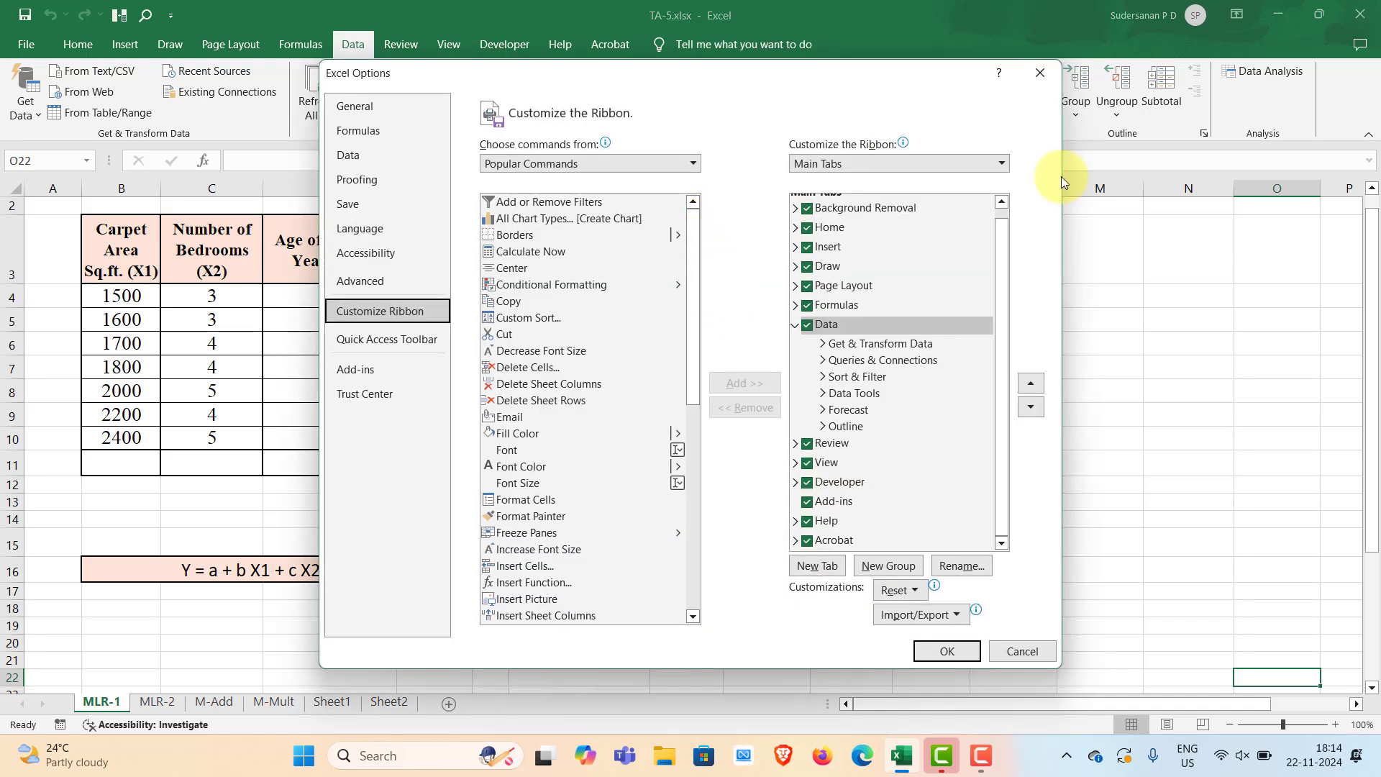
click(1036, 73)
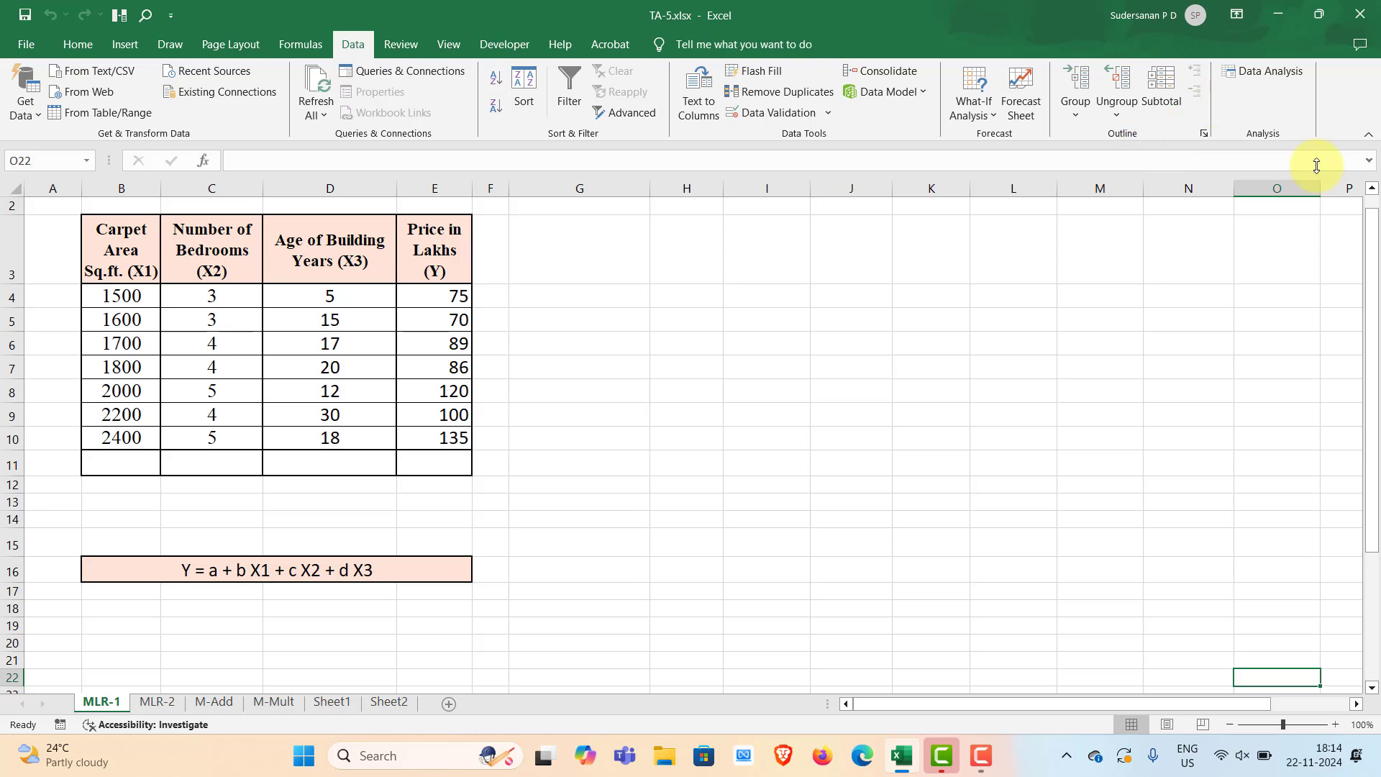
- Start a Regression from the data analysis tools and set the Y range to the price column, E3:E10
click(1254, 73)
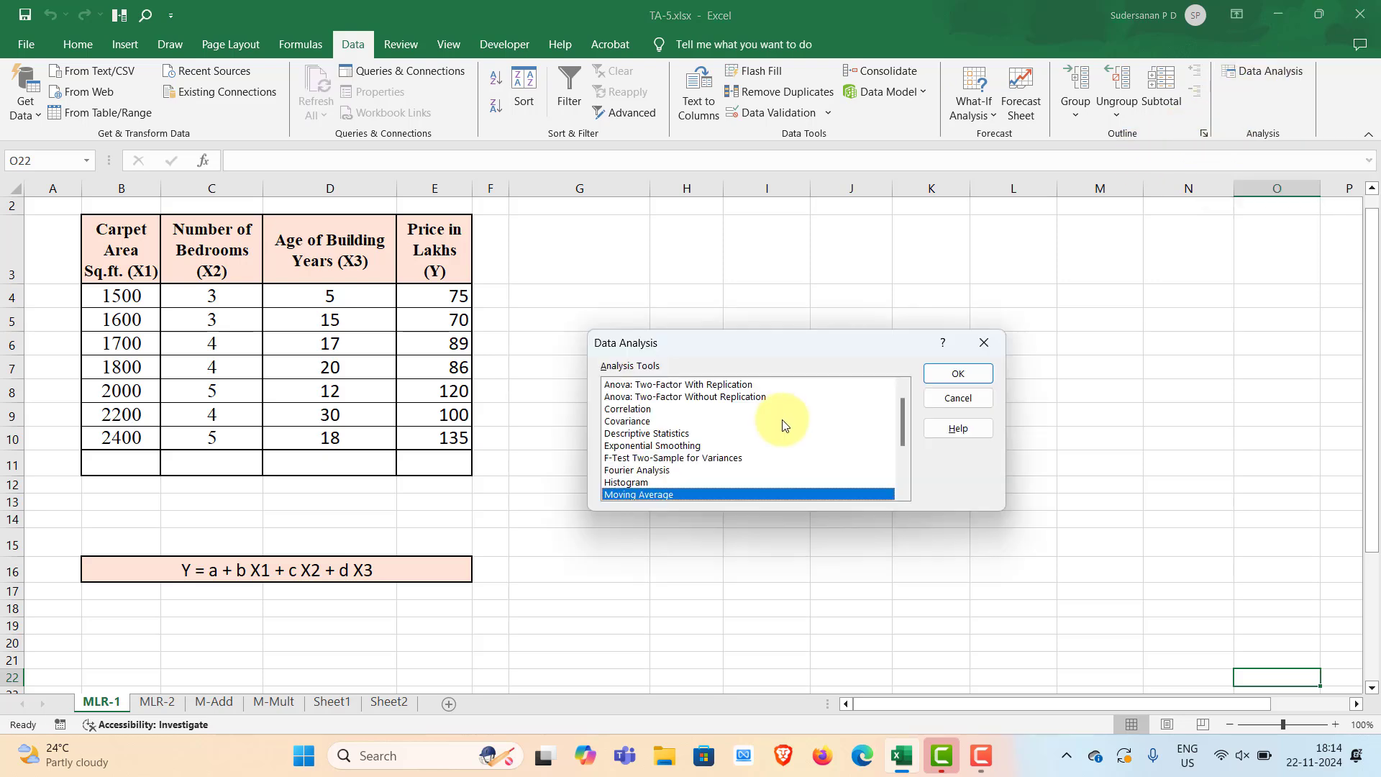
mouse_move(901, 416)
mouse_down()
mouse_move(901, 444)
mouse_move(898, 395)
mouse_move(892, 435)
mouse_up()
click(652, 471)
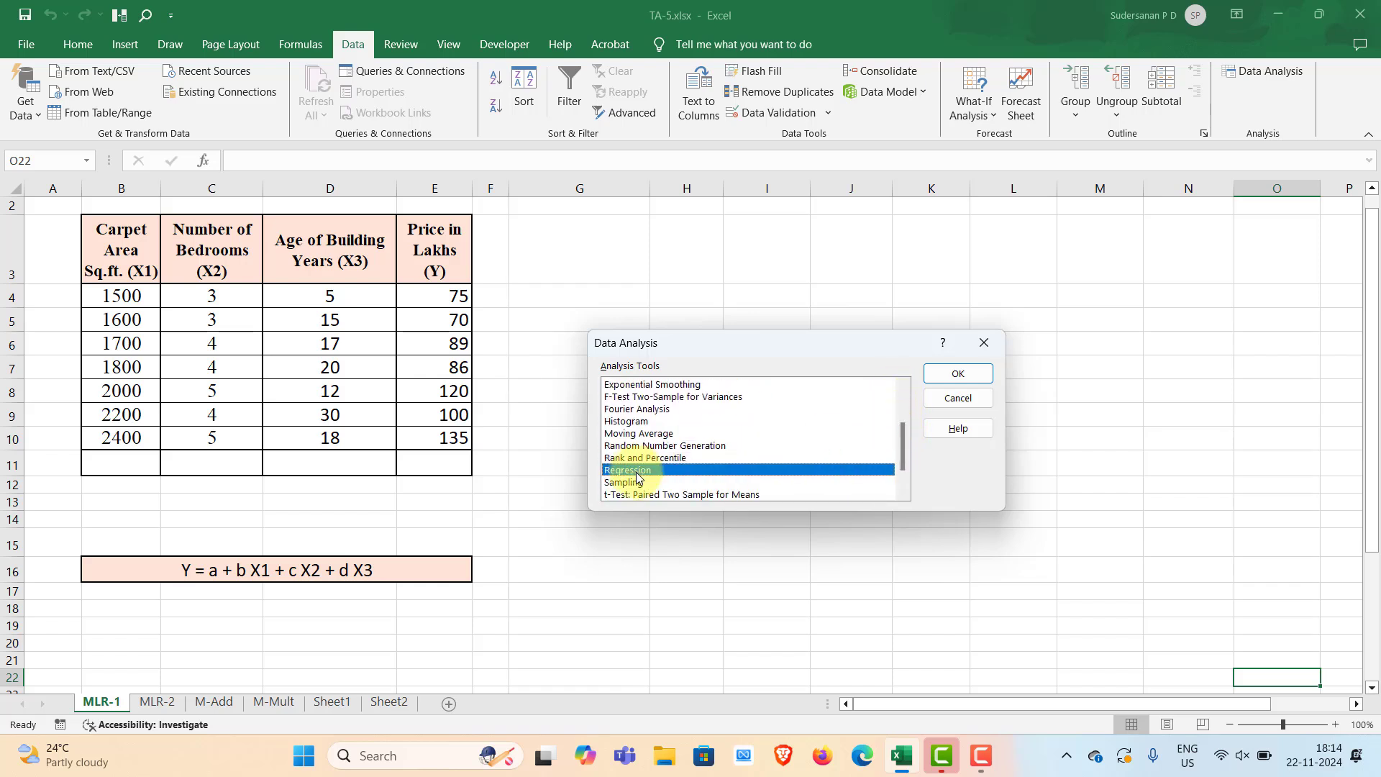
click(955, 376)
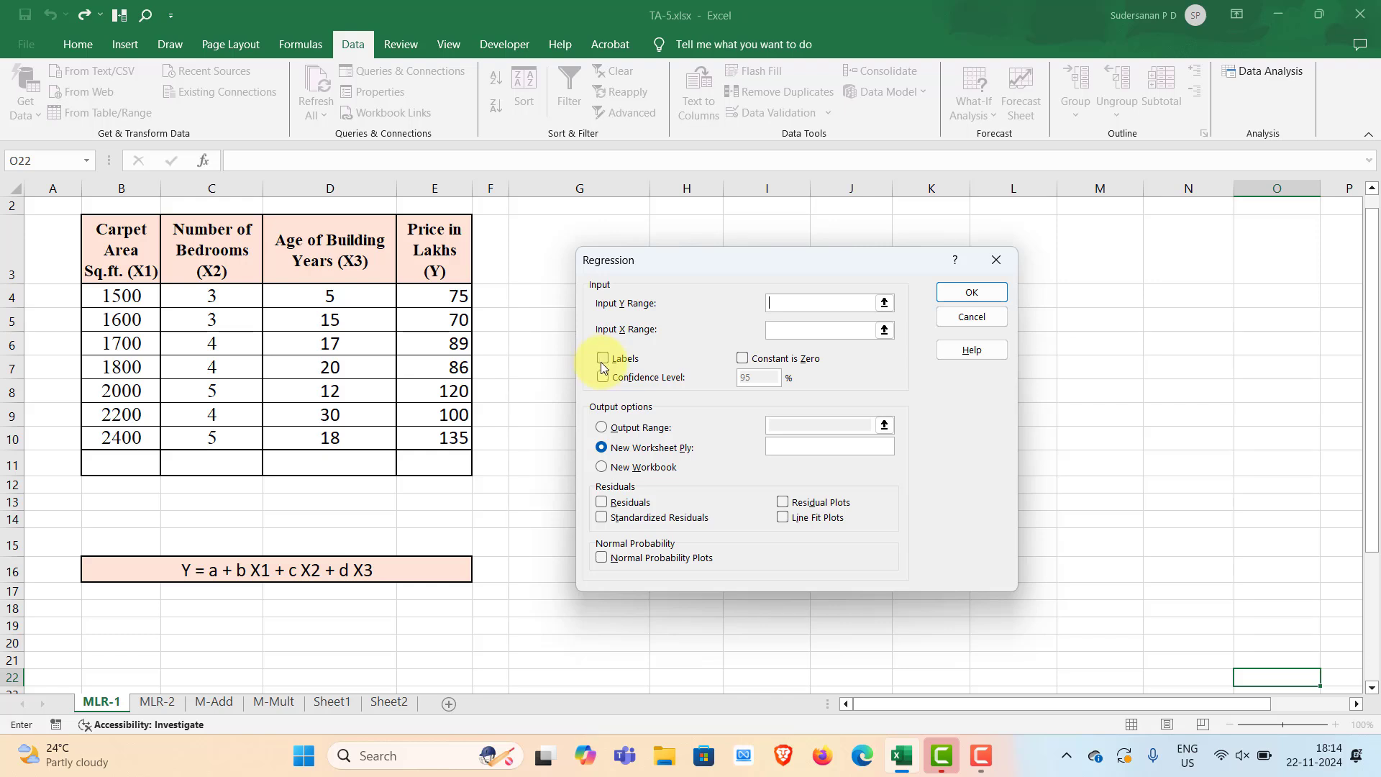
click(885, 303)
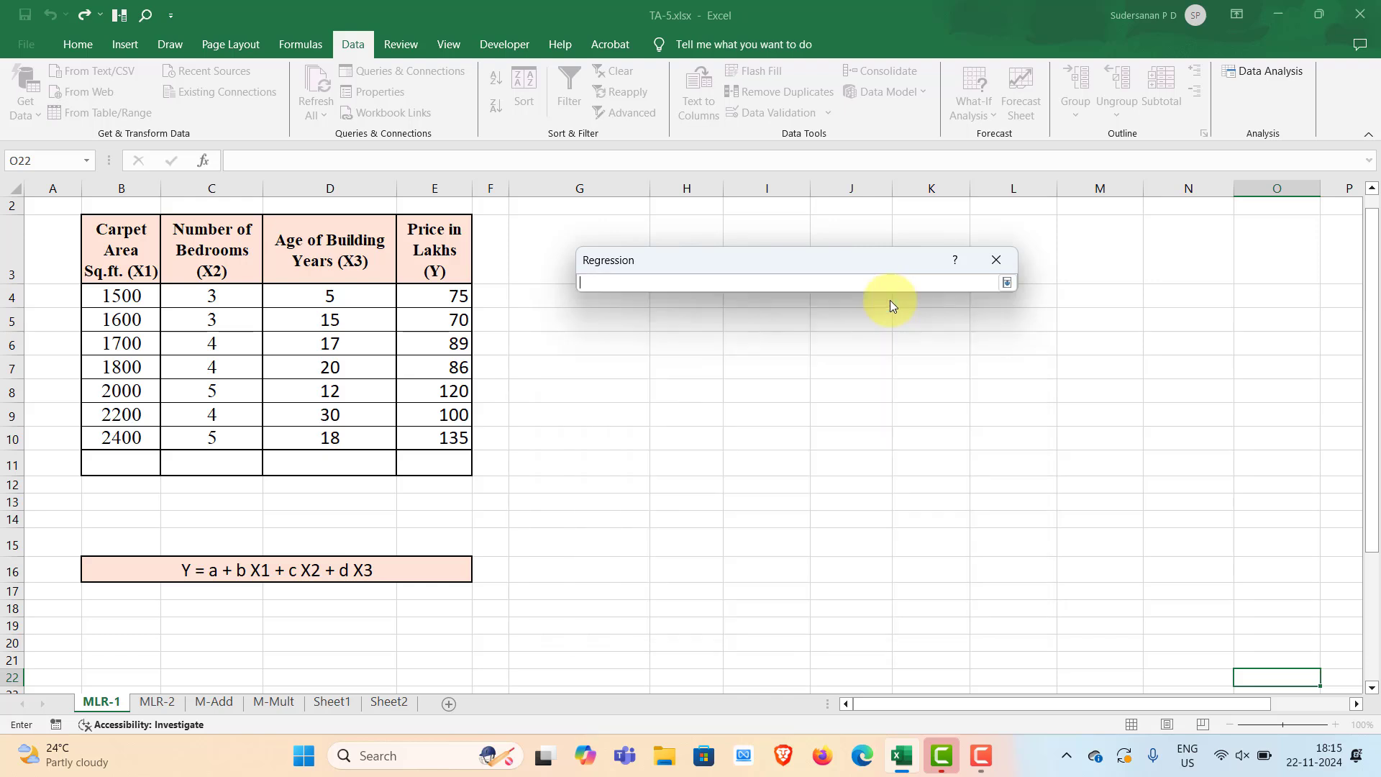
click(422, 223)
drag(422, 222, 439, 436)
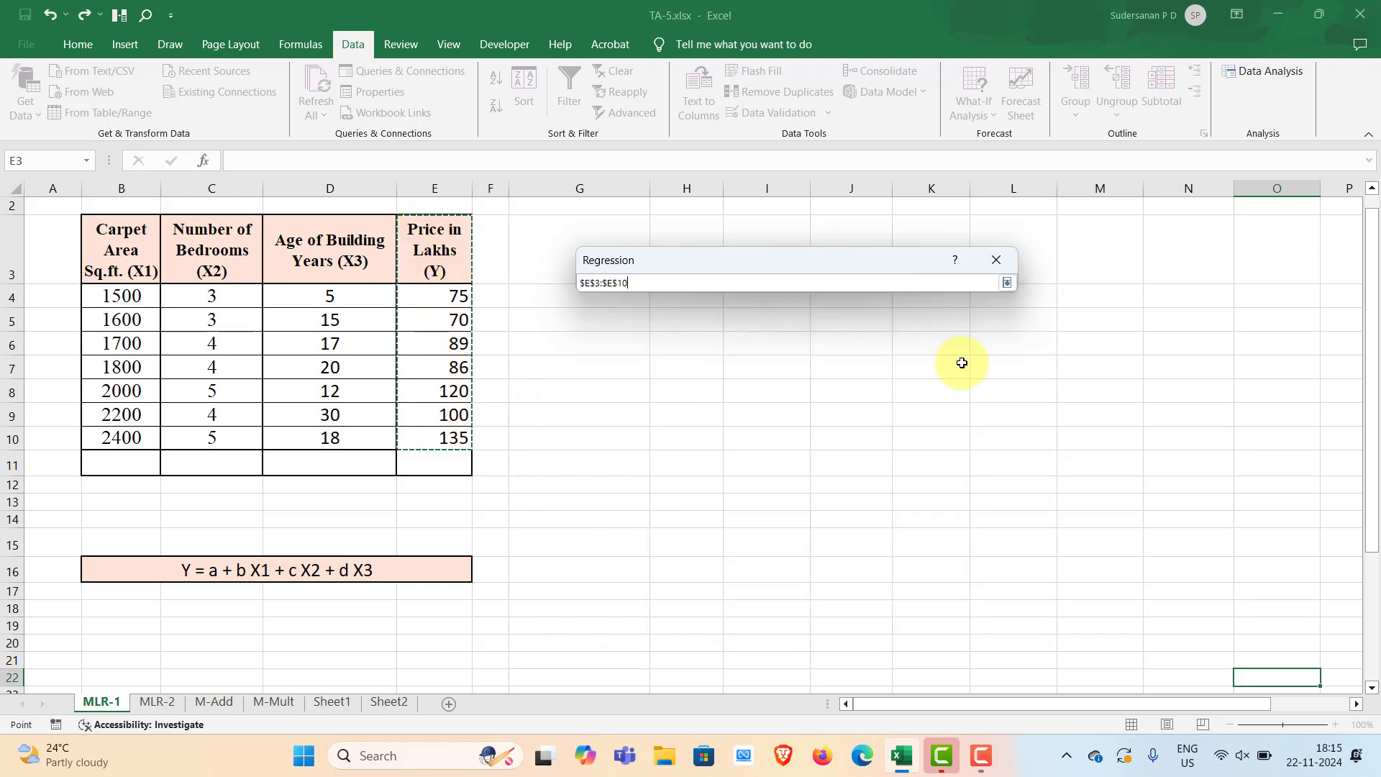
click(1008, 284)
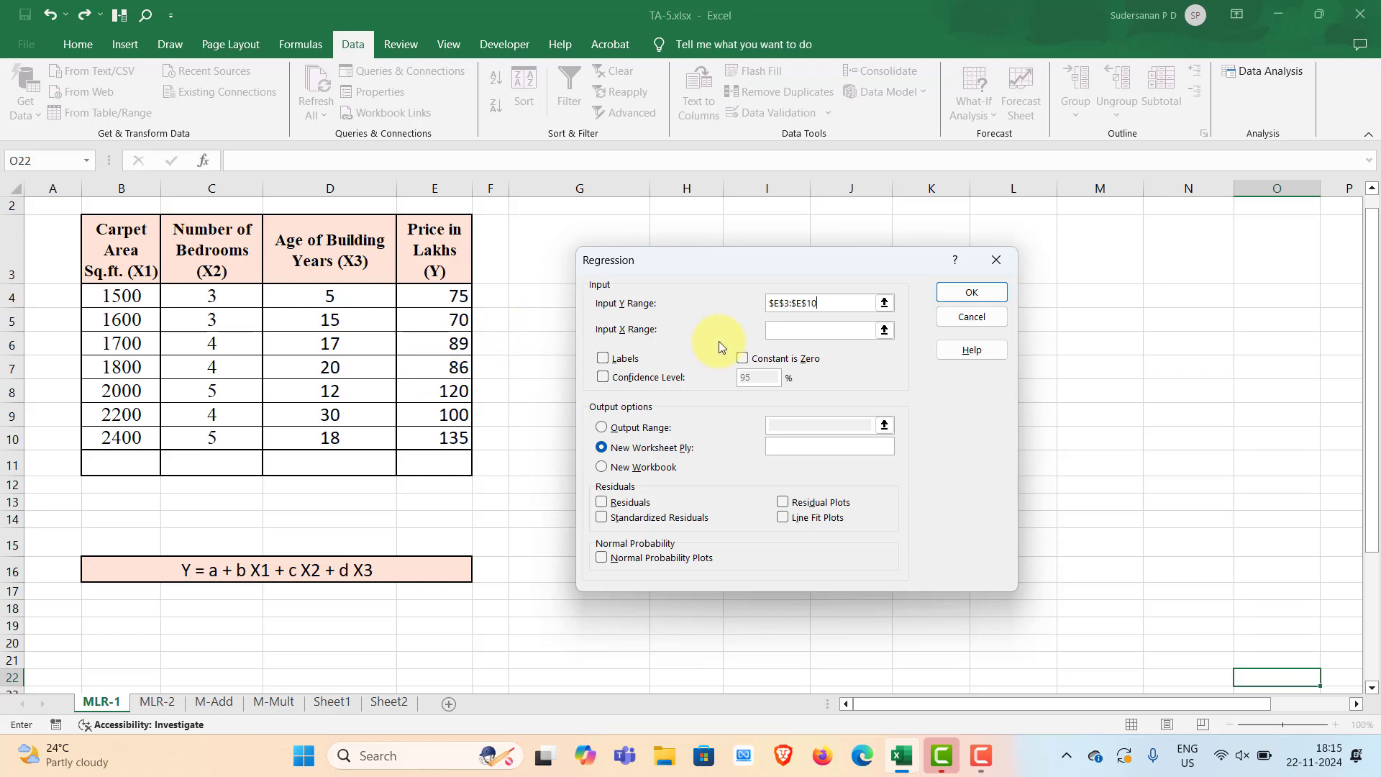
- Set the regression's X range to the three predictor columns, B3:D10, and mark the ranges as including labels
click(885, 330)
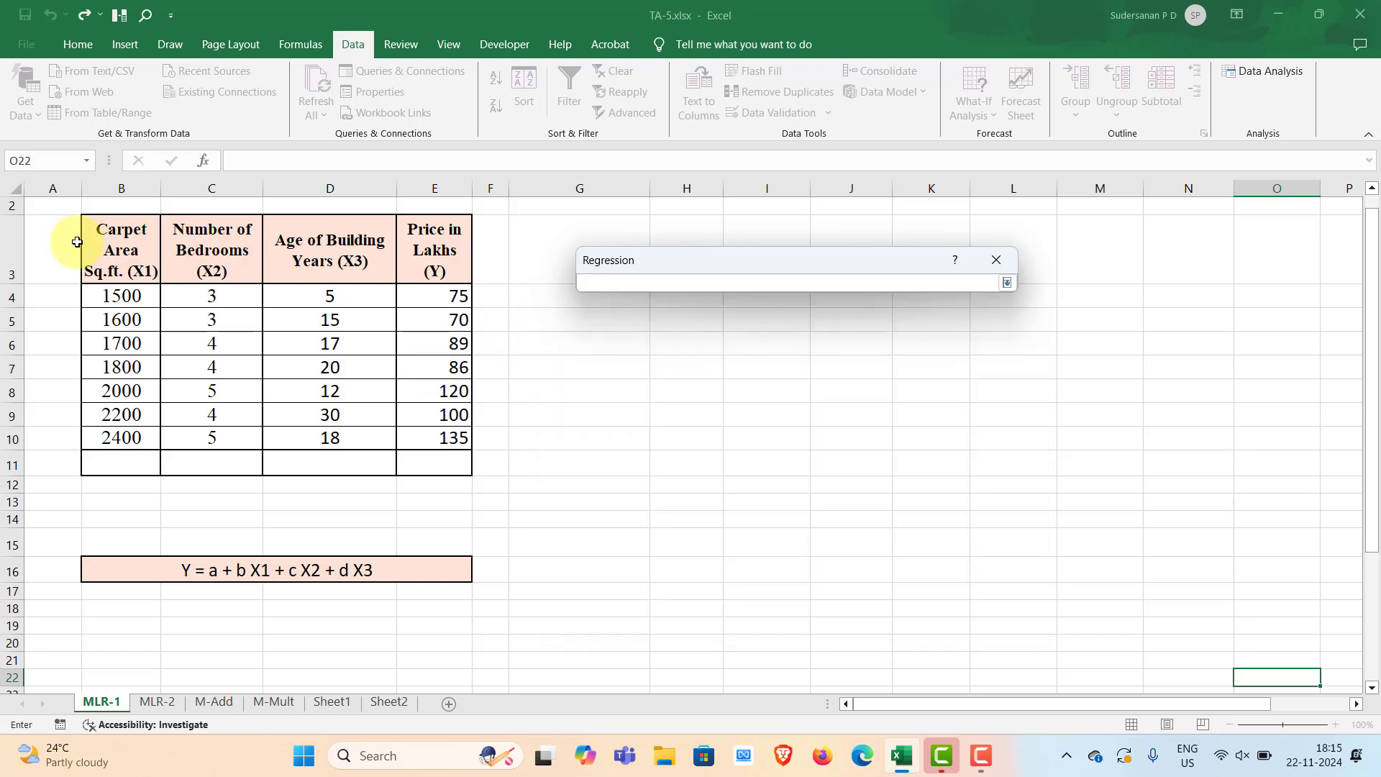
drag(93, 228, 352, 432)
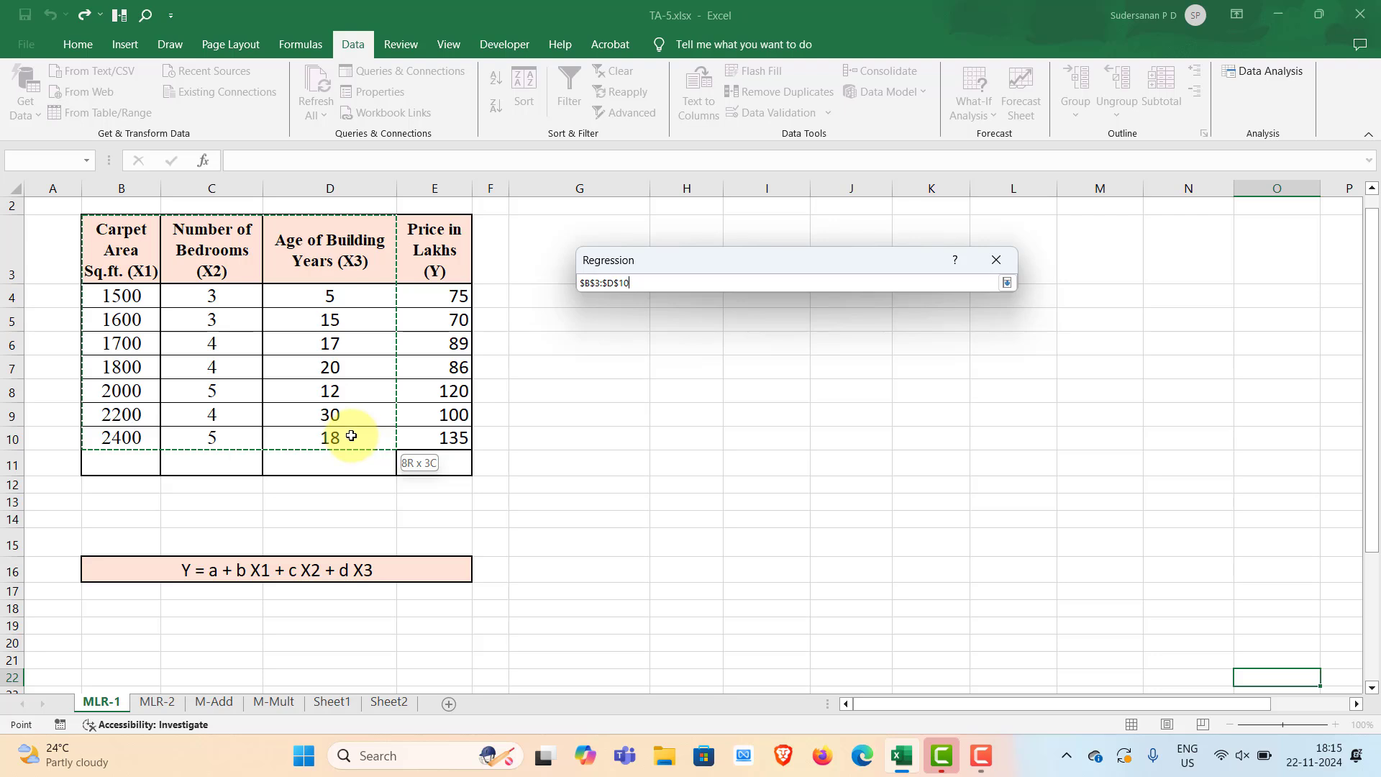
drag(351, 436, 351, 436)
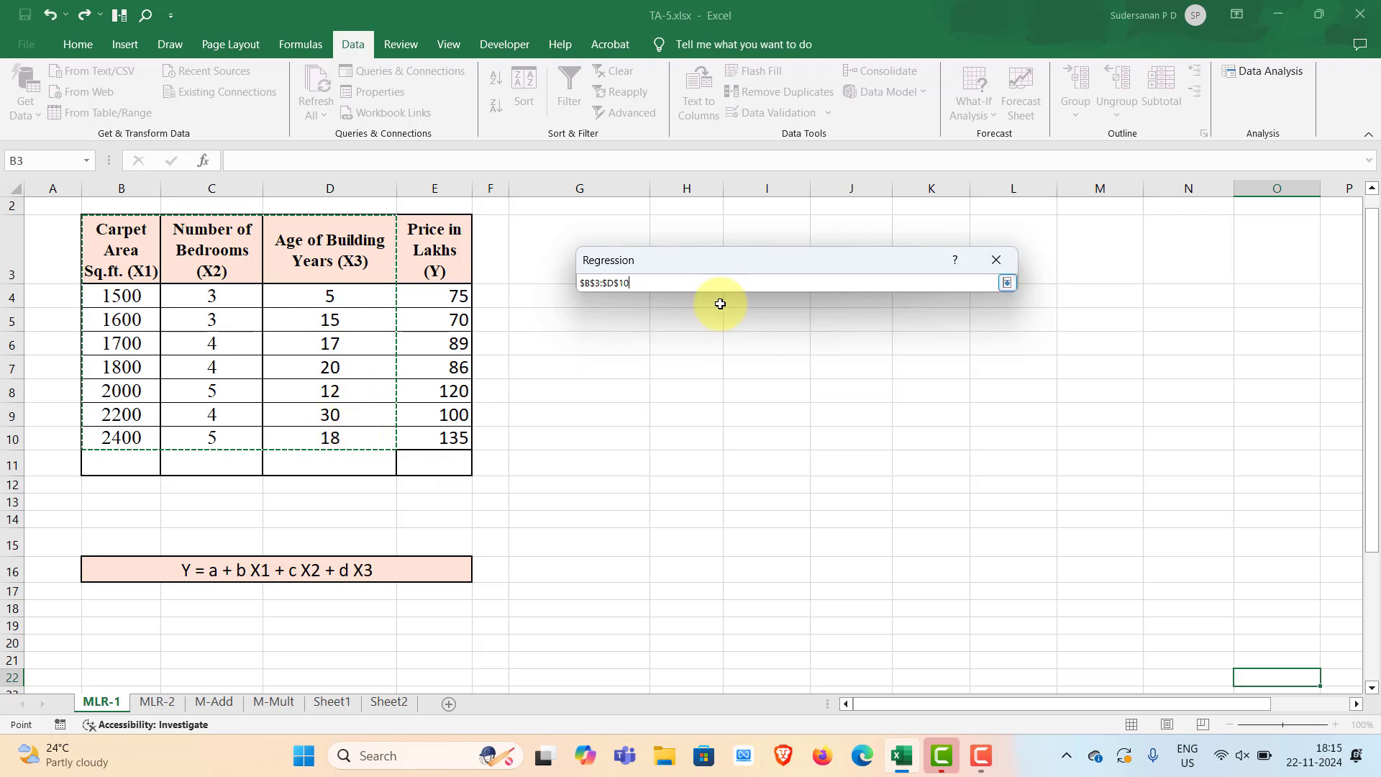
click(1007, 284)
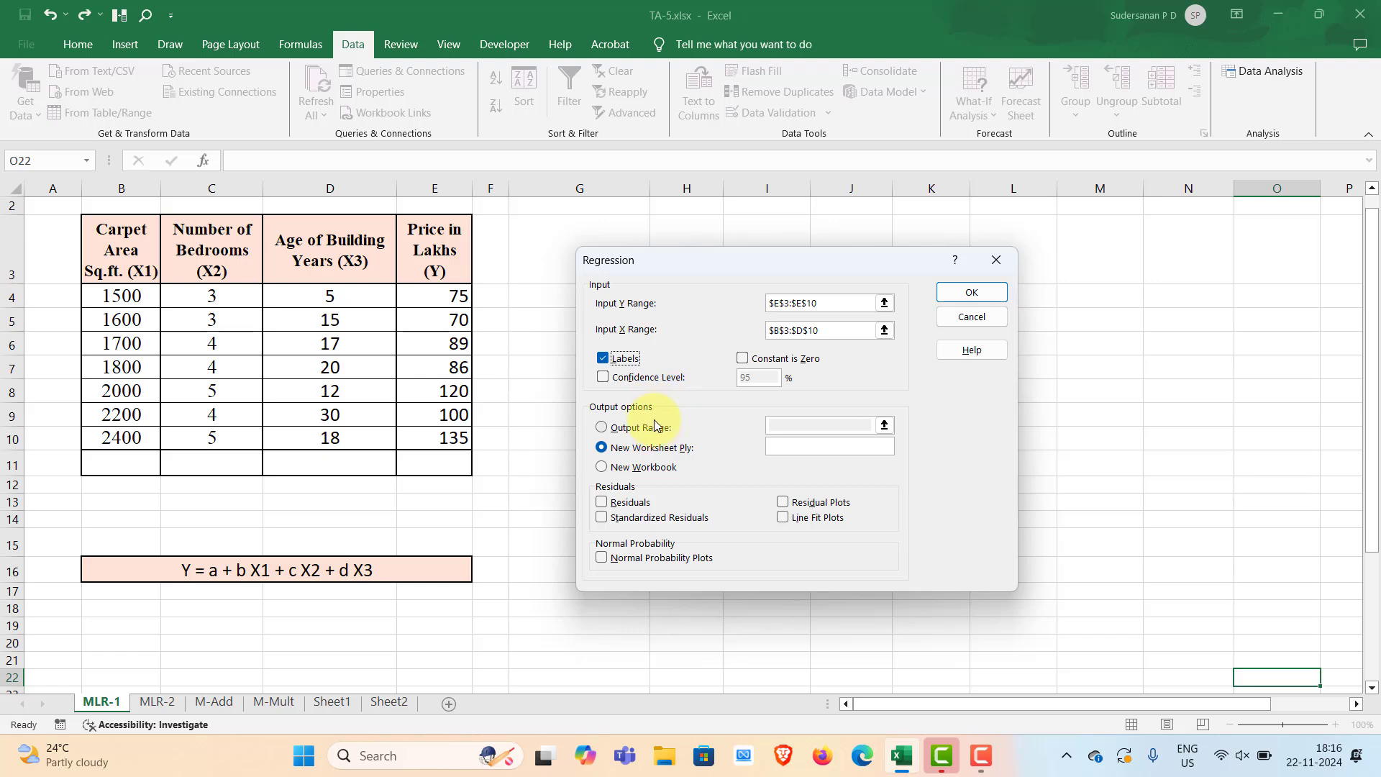
- Set the regression's output range to cell G2 on the current sheet and run the analysis
click(603, 429)
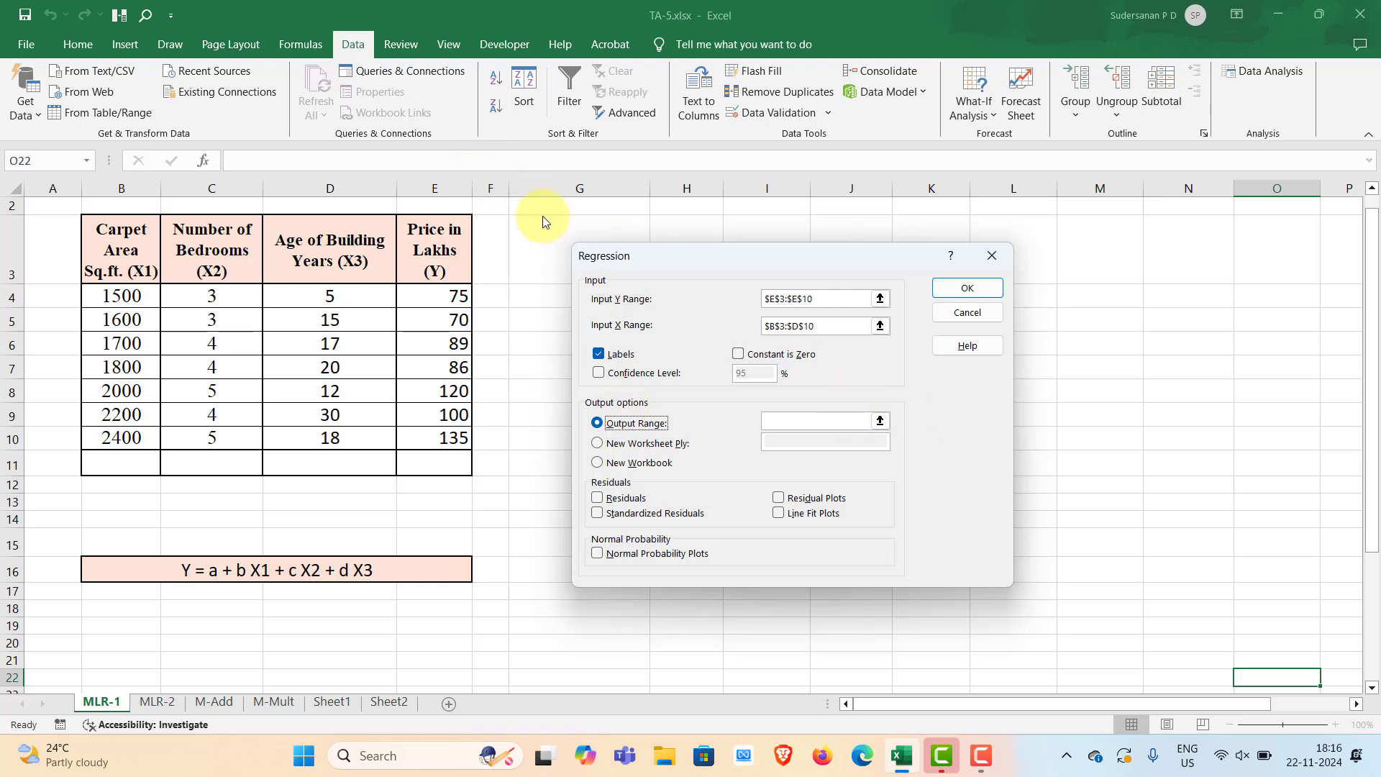
click(881, 421)
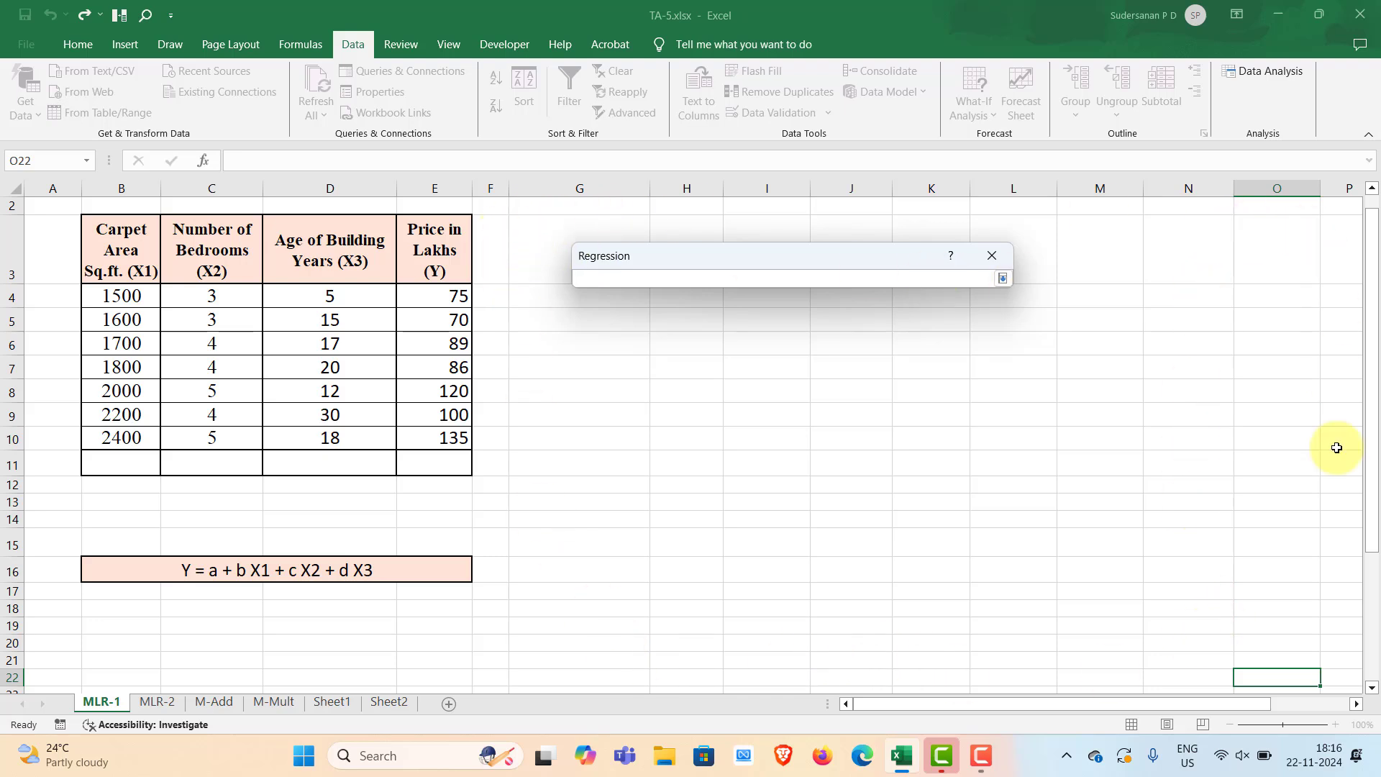
click(533, 208)
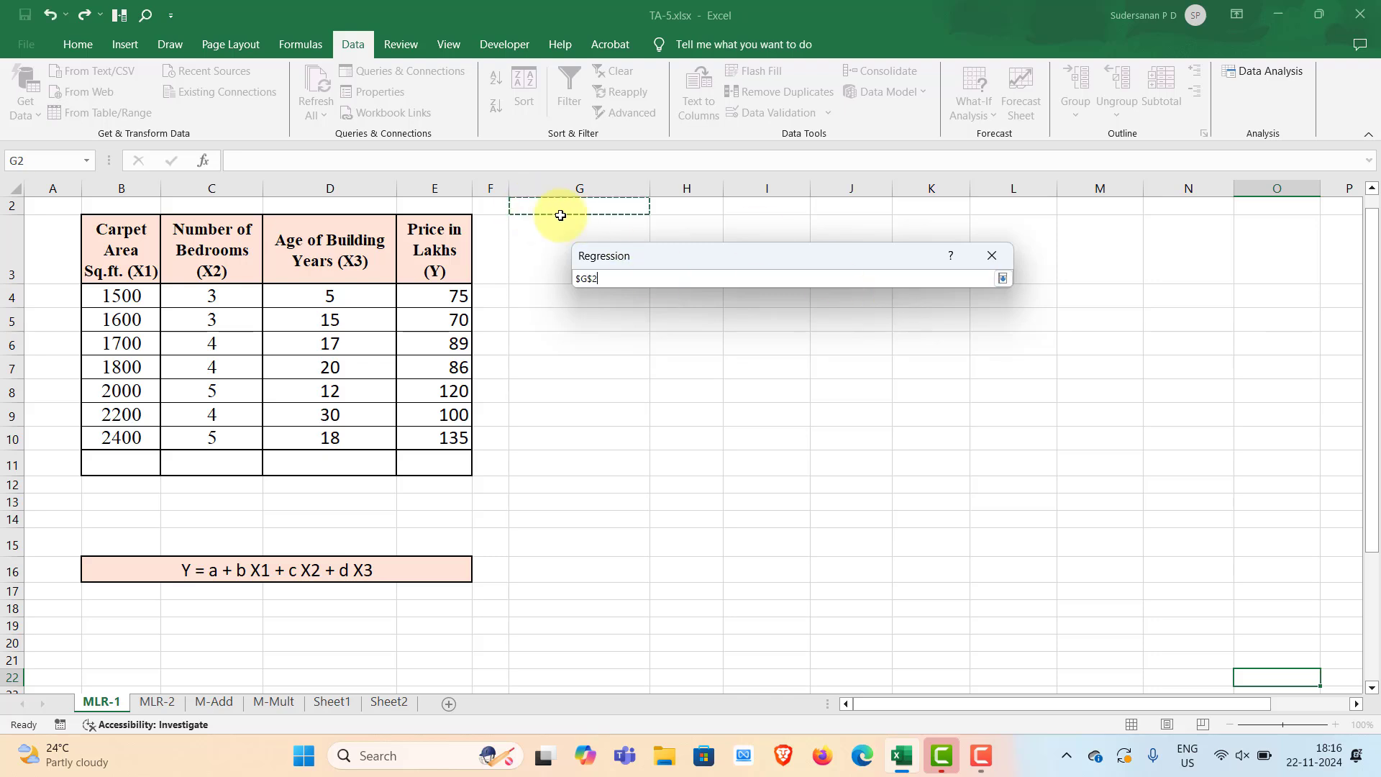
click(1003, 279)
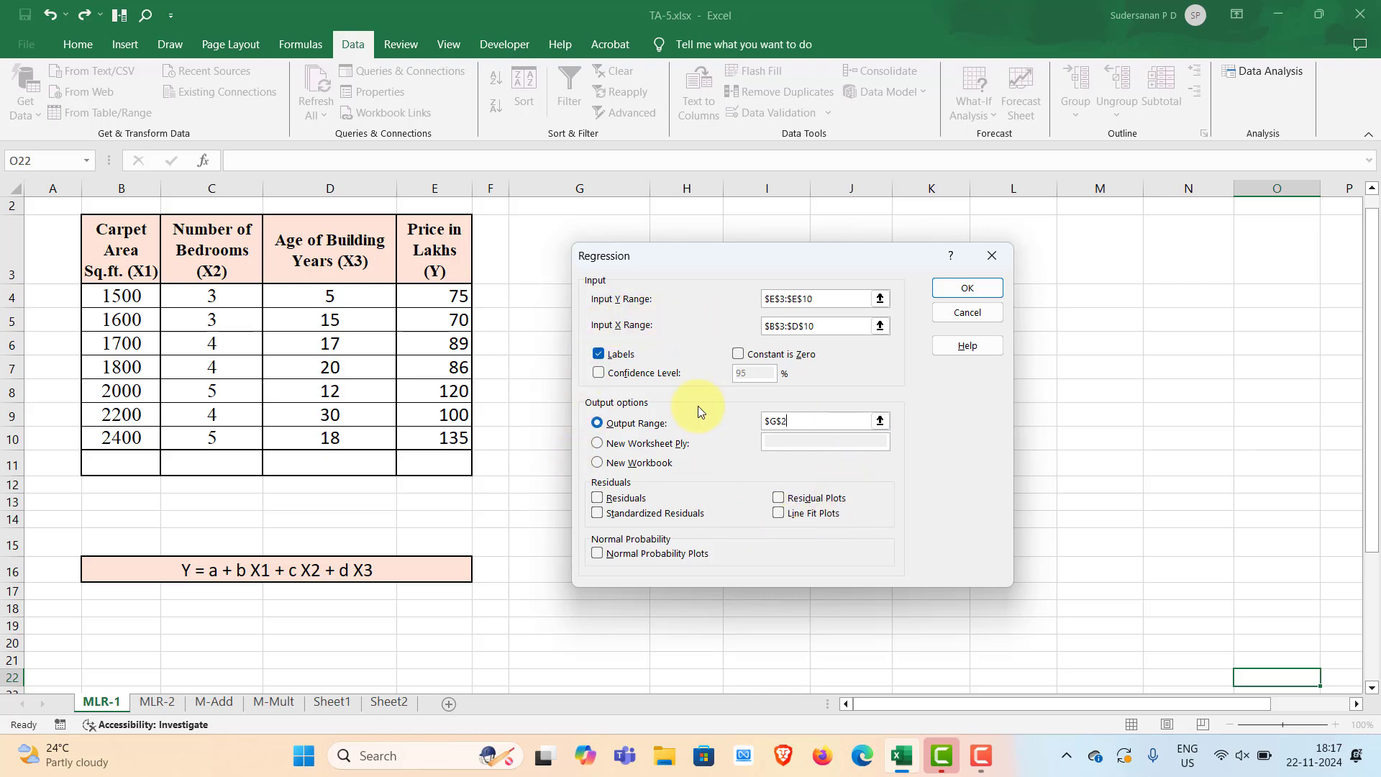
click(958, 296)
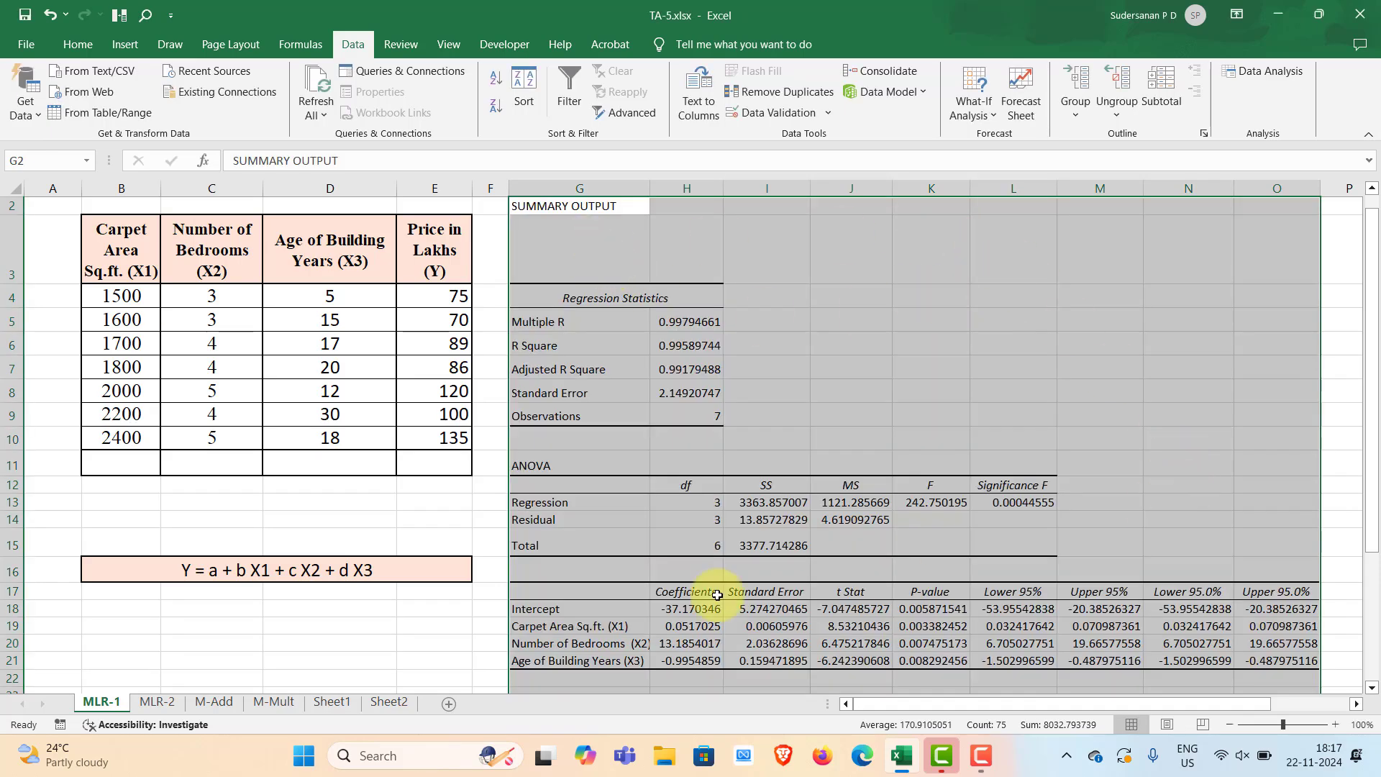
- Highlight the R Square and Adjusted R Square values in H6:H7 with a yellow fill
click(459, 666)
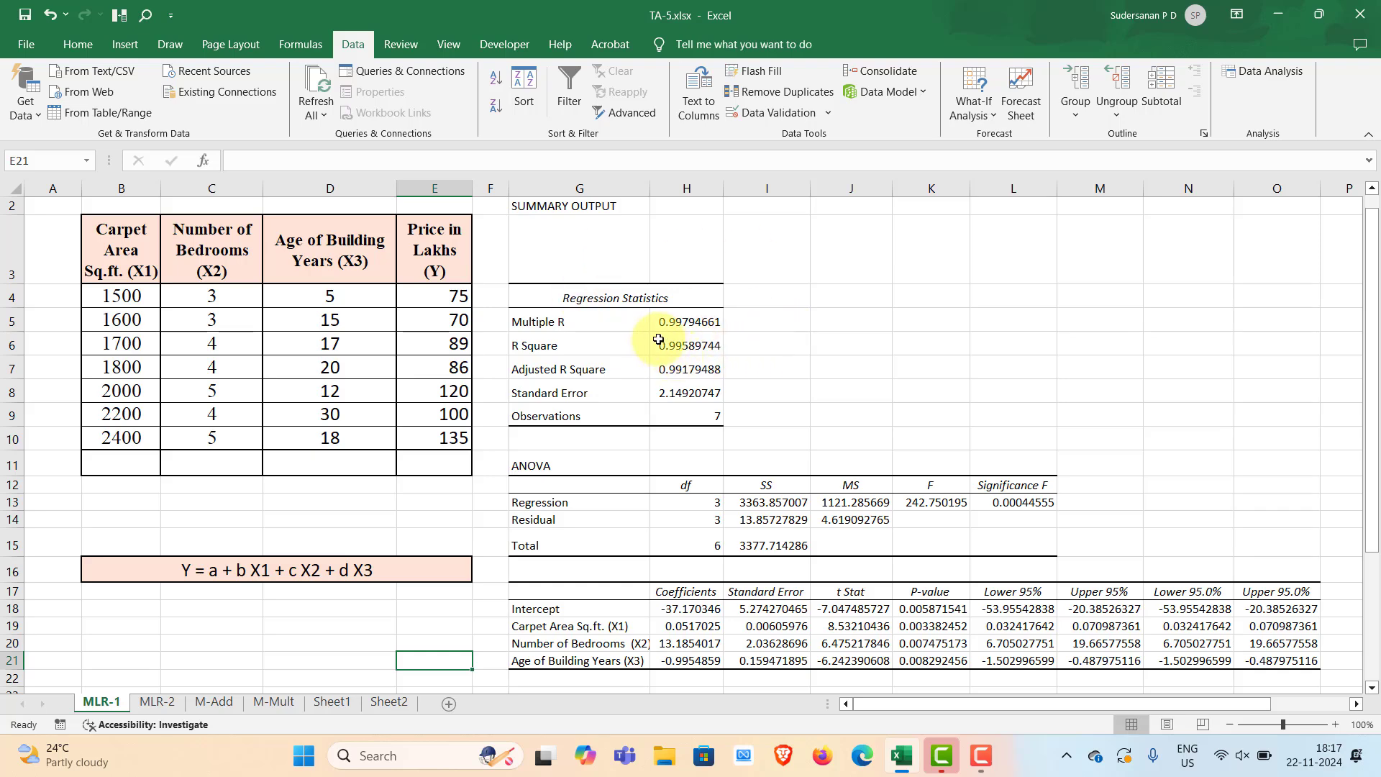
drag(687, 346, 688, 370)
click(77, 44)
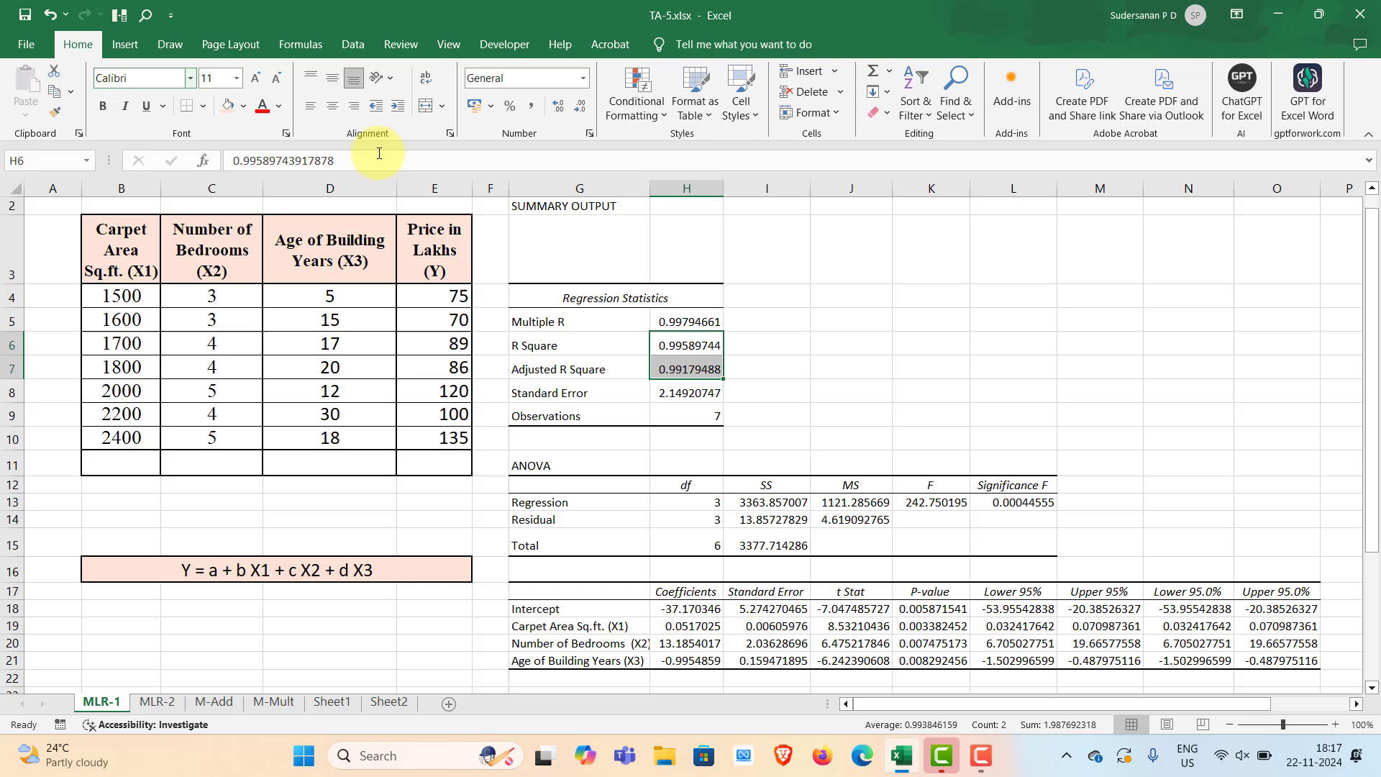
click(244, 106)
click(269, 304)
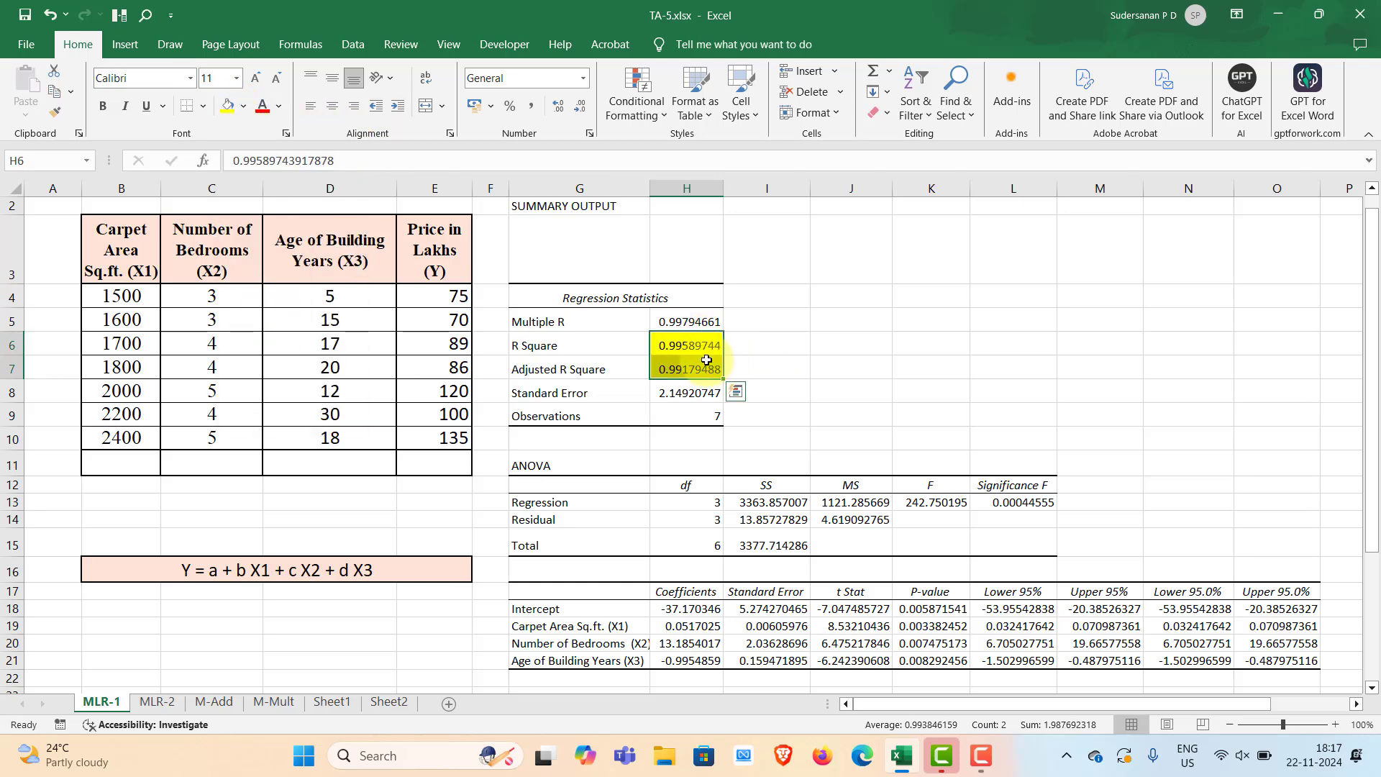
- Highlight the Significance F value in L13 and the Coefficients column H17:H21, including its header, with a yellow fill
click(1007, 503)
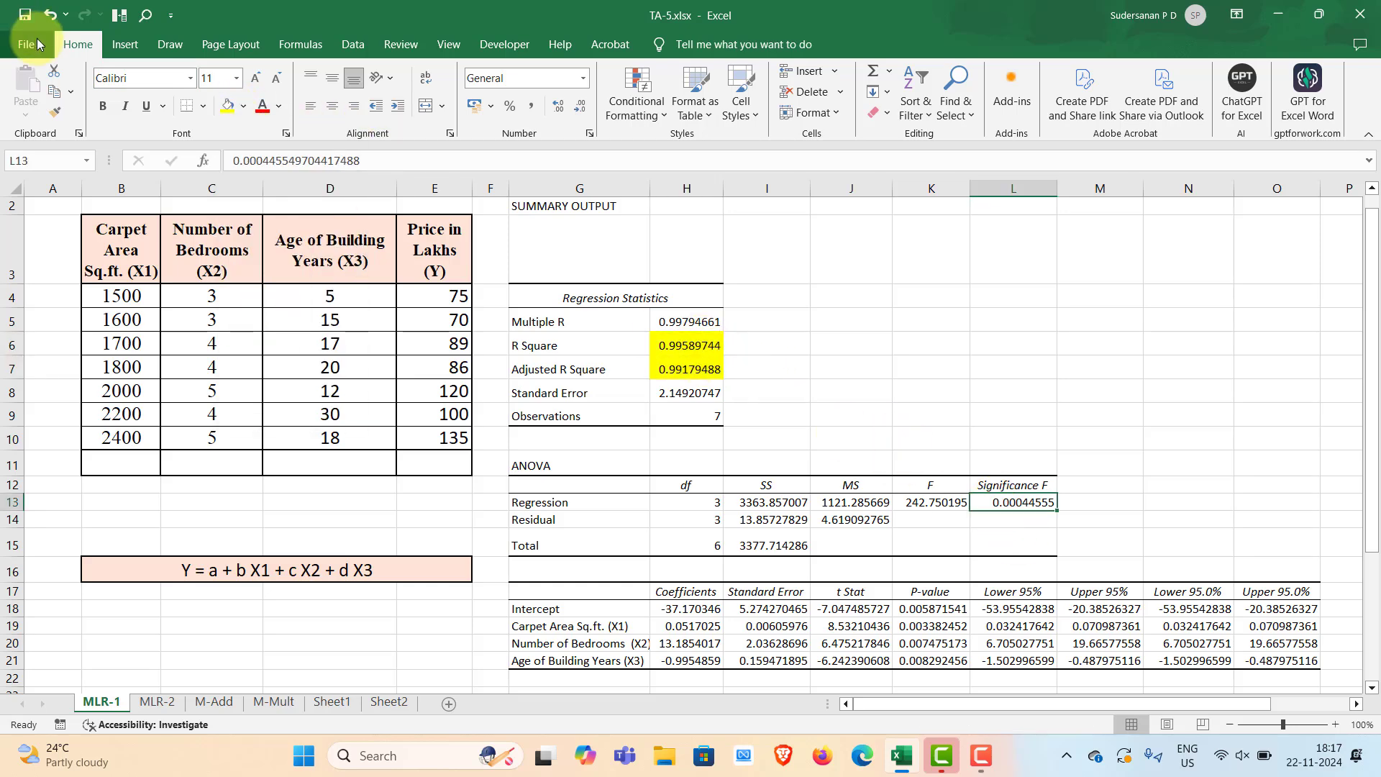
click(224, 106)
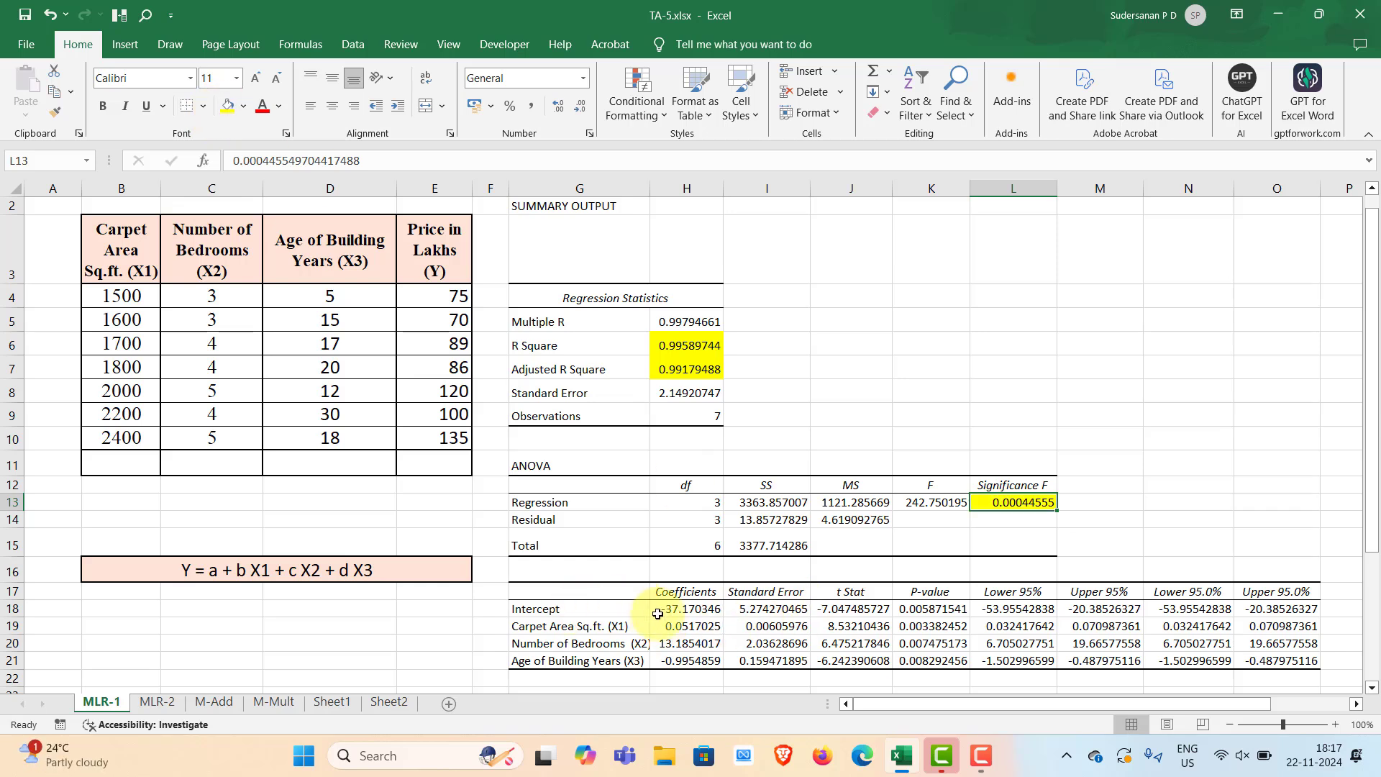
drag(676, 609, 670, 661)
drag(683, 592, 684, 660)
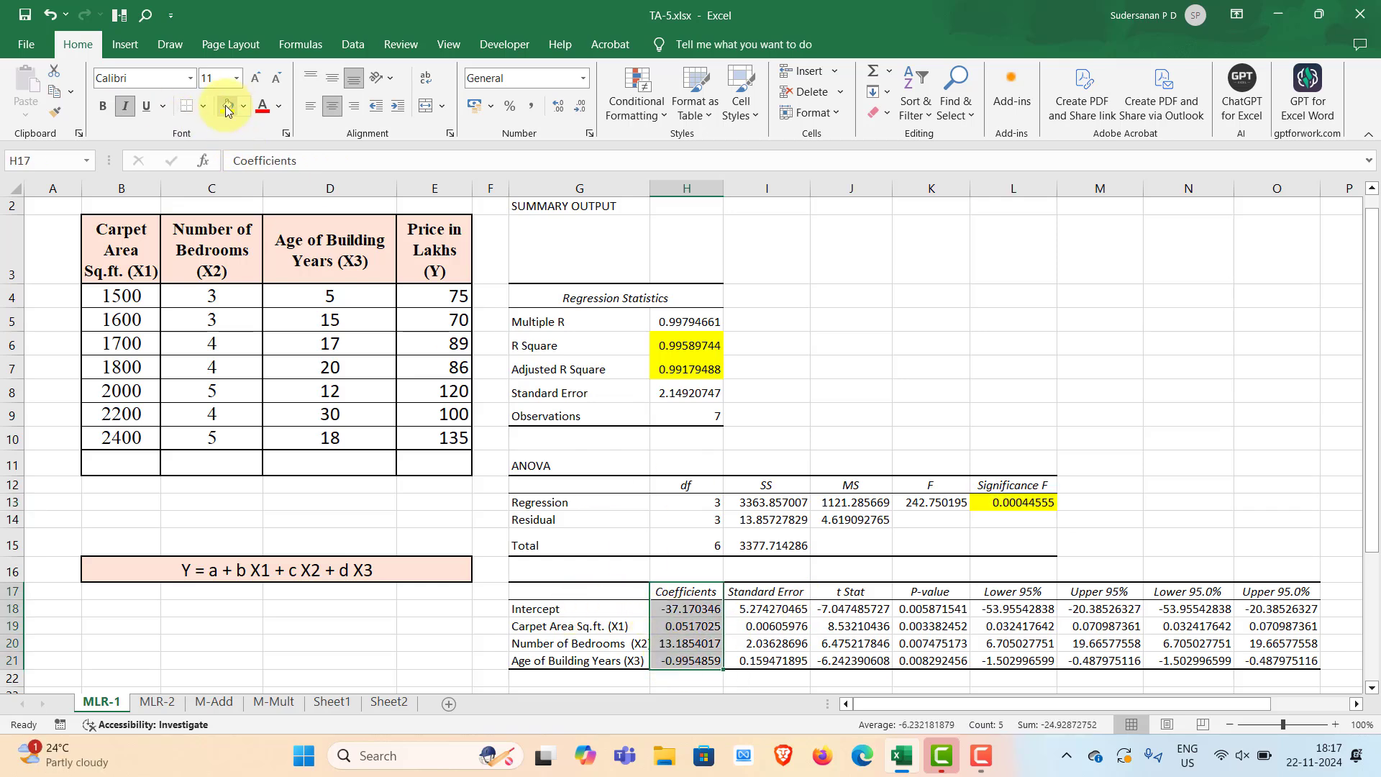
click(223, 105)
- Highlight the P-value column K17:K21, including its header, with a yellow fill
drag(911, 588, 914, 655)
click(223, 106)
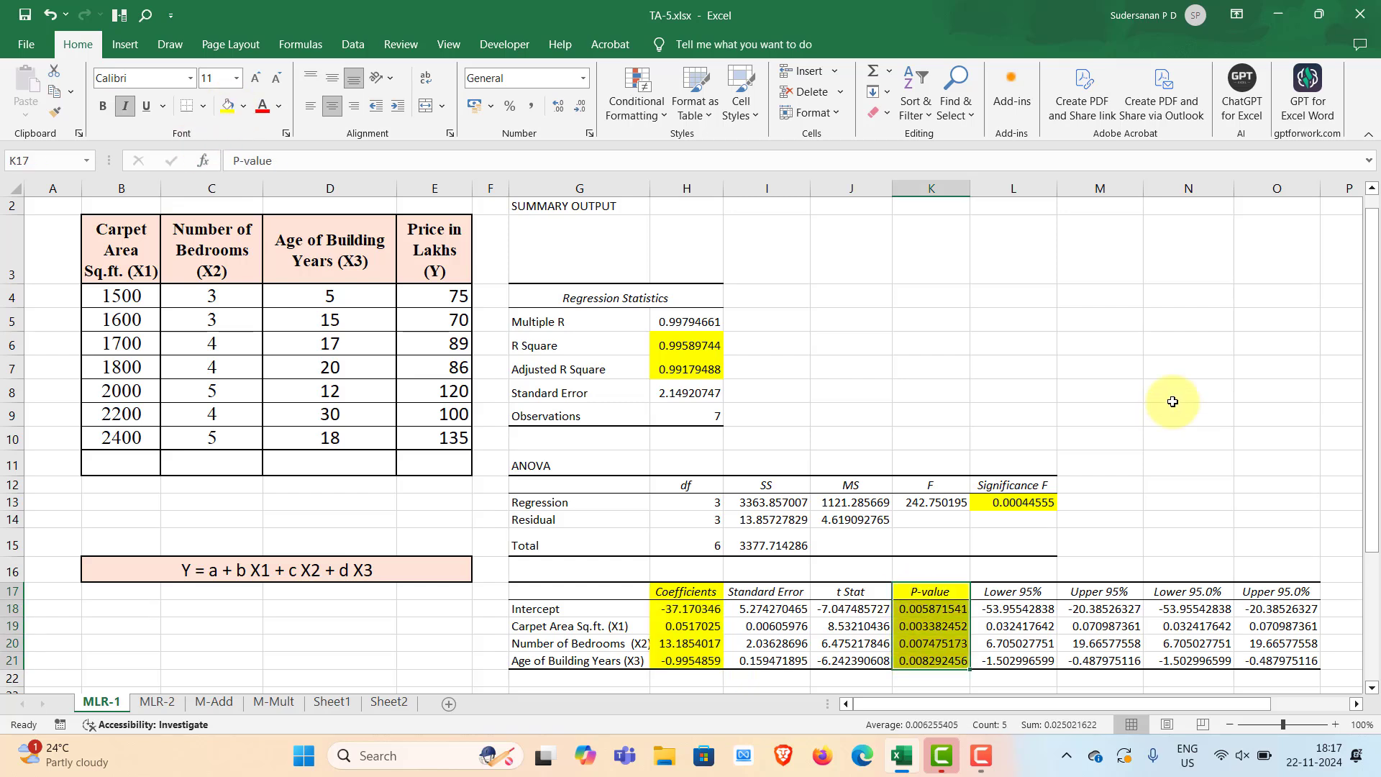
click(1180, 392)
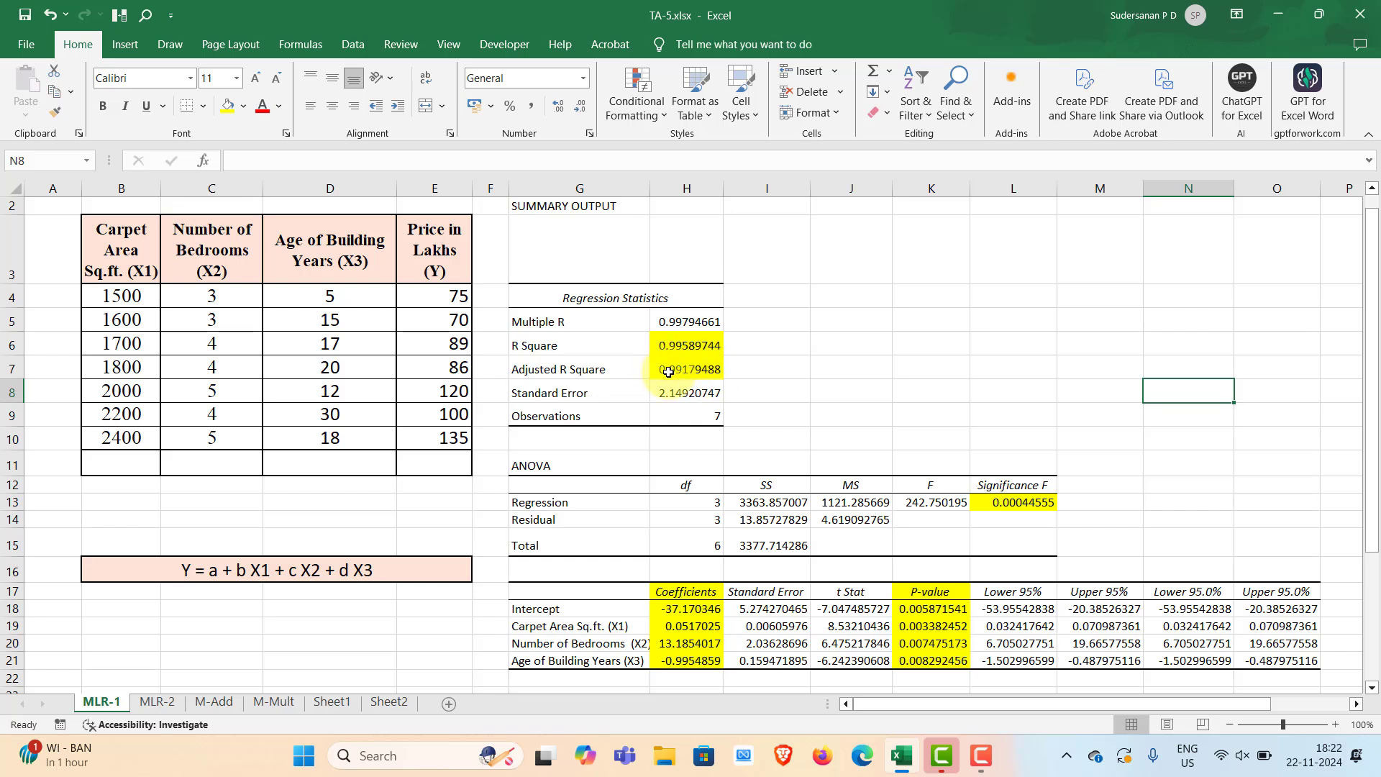
click(668, 371)
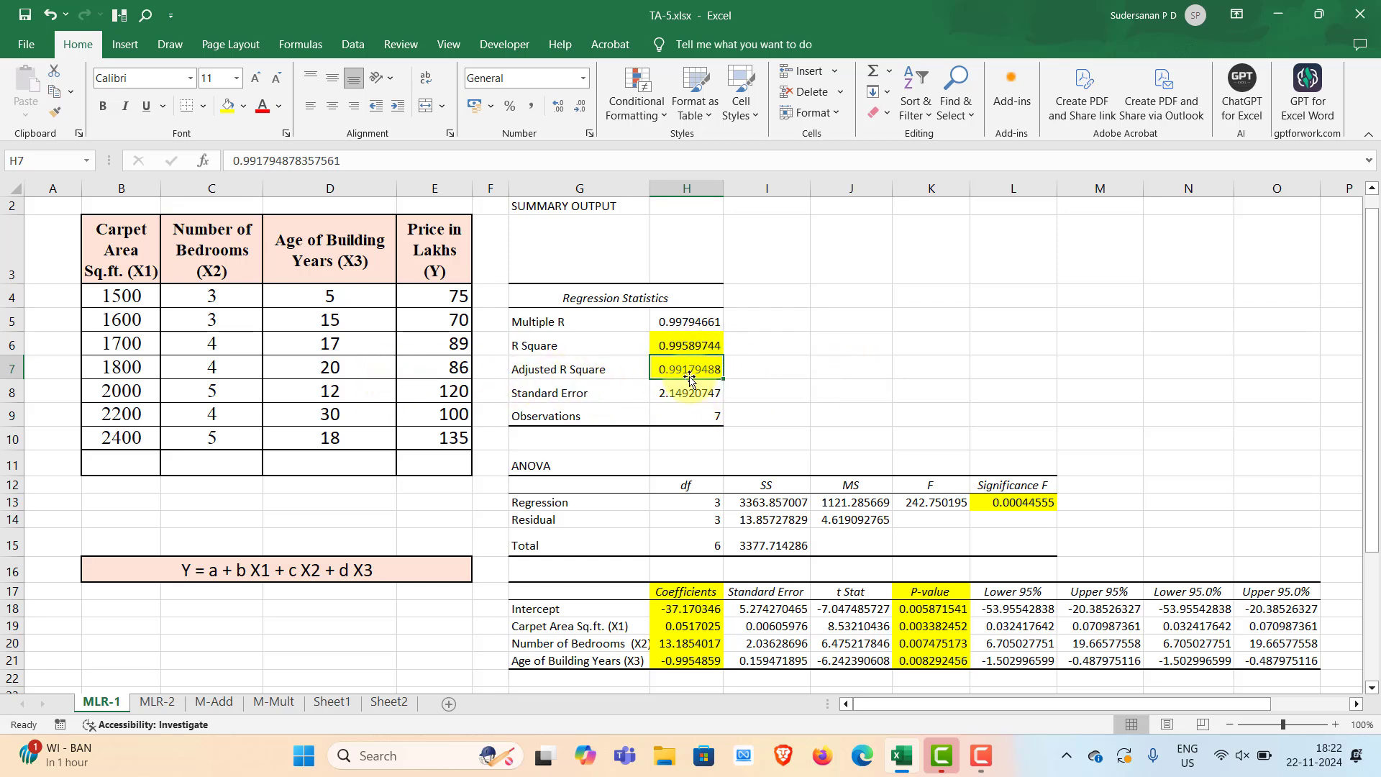
click(1010, 505)
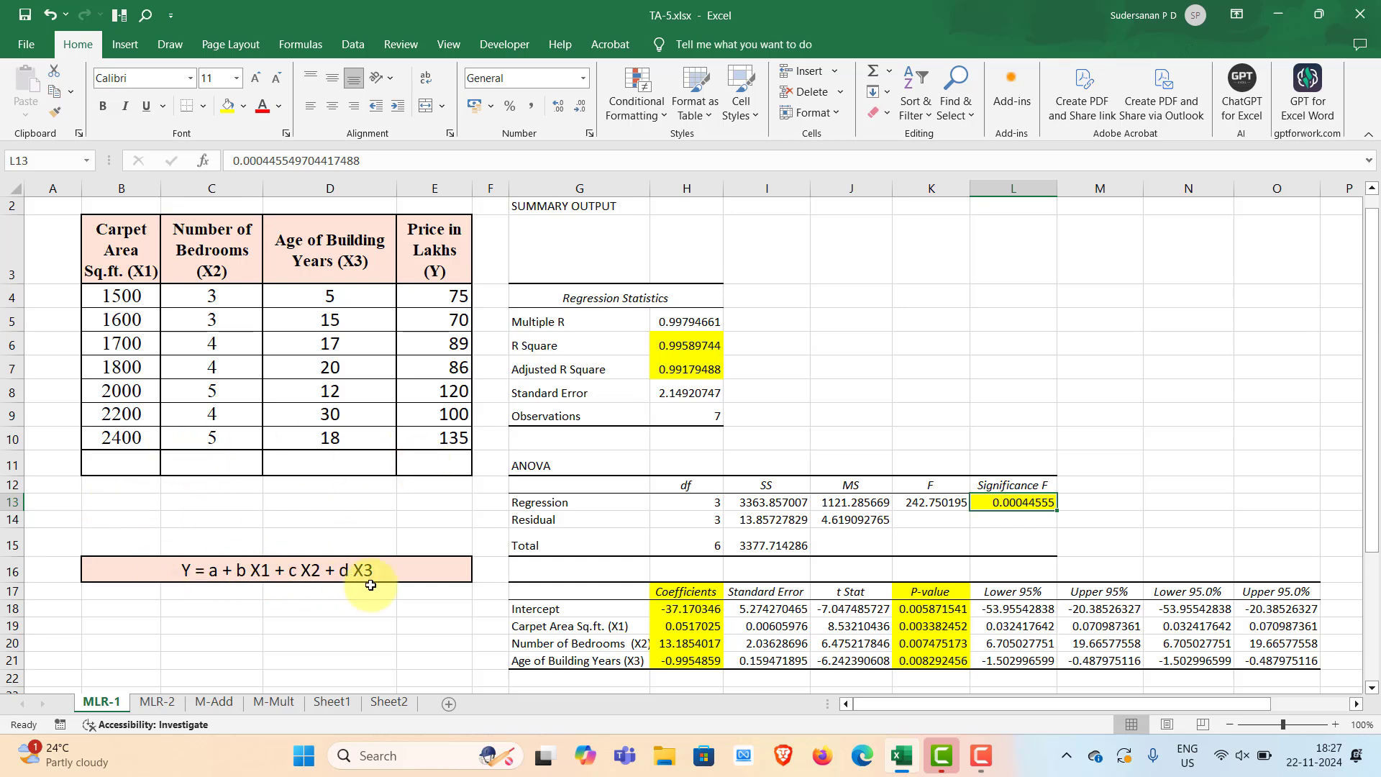
- Enter a new house in row 11 with carpet area 2500, 5 bedrooms and building age 10
double_click(121, 462)
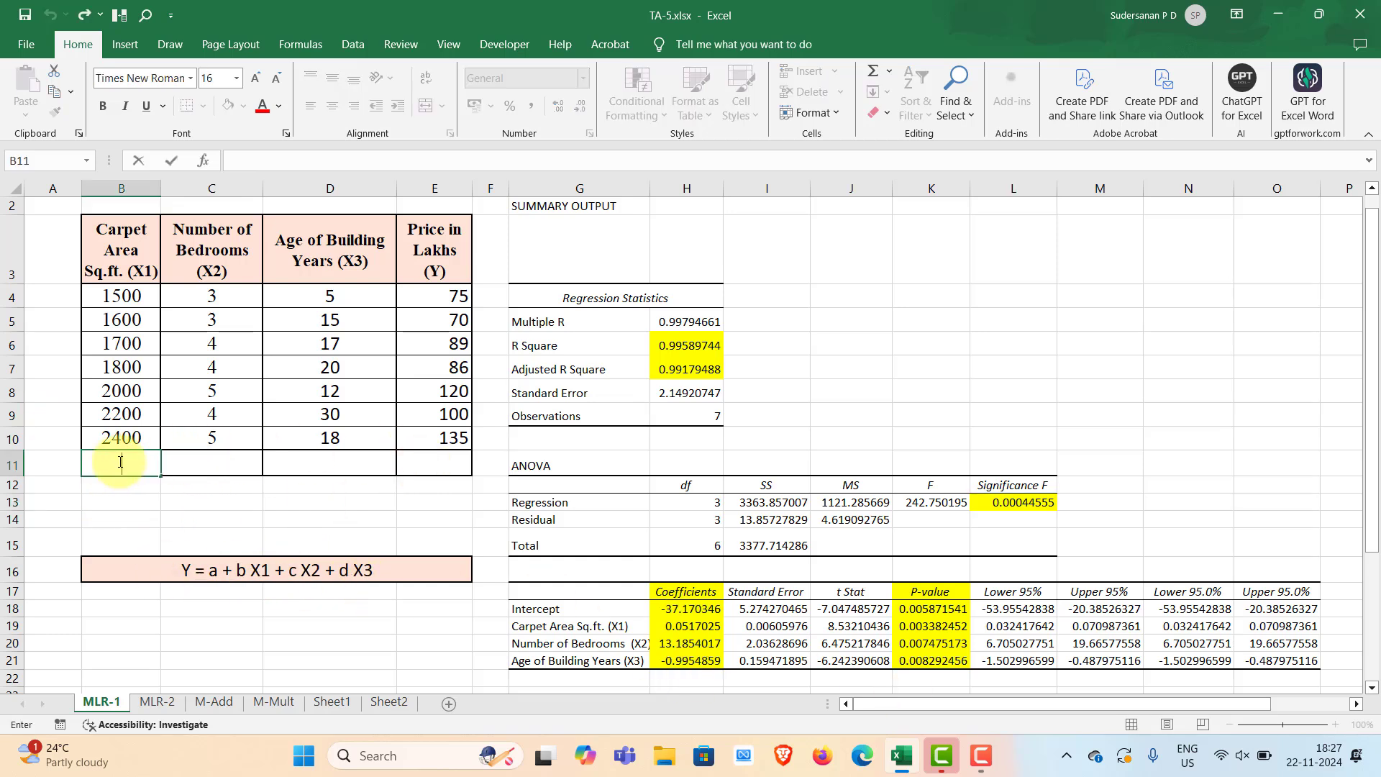
text(2500)
double_click(208, 464)
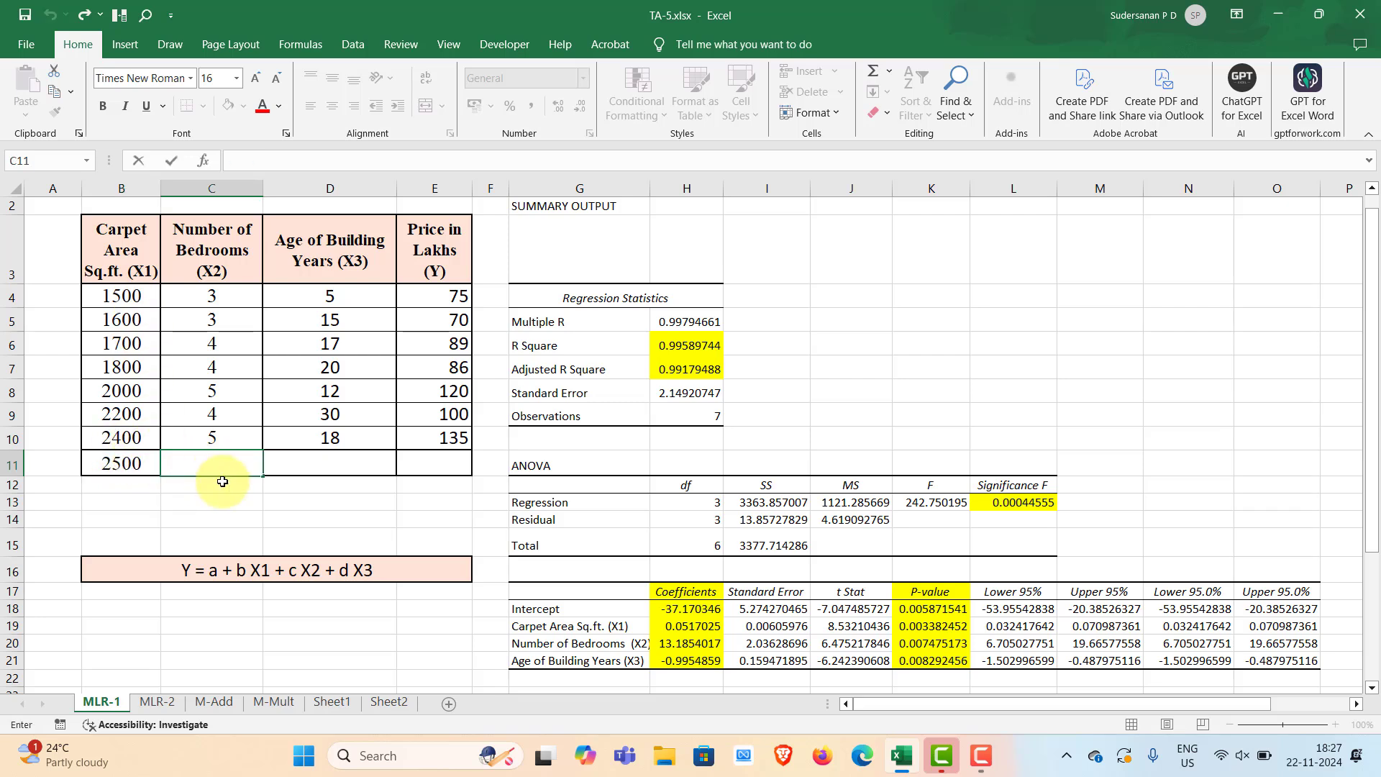
text(5)
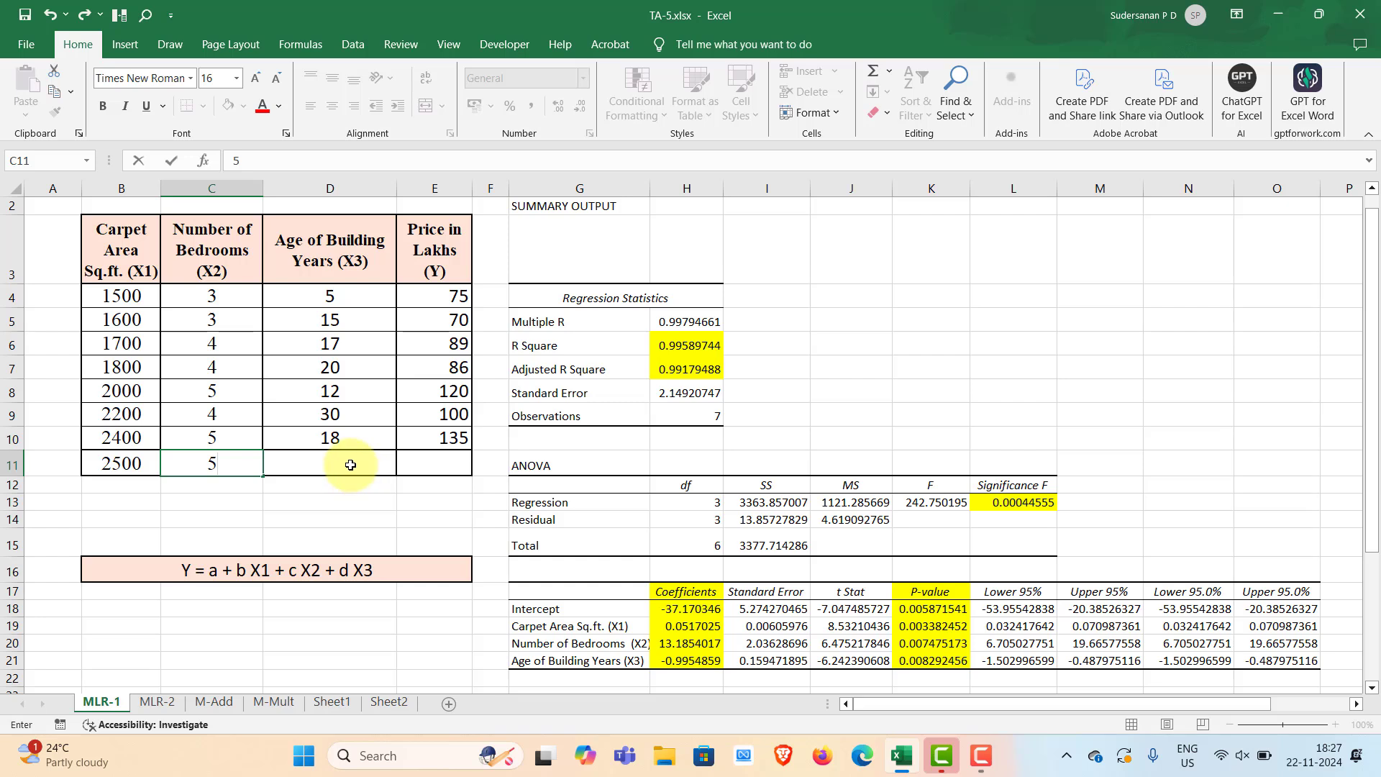
double_click(348, 466)
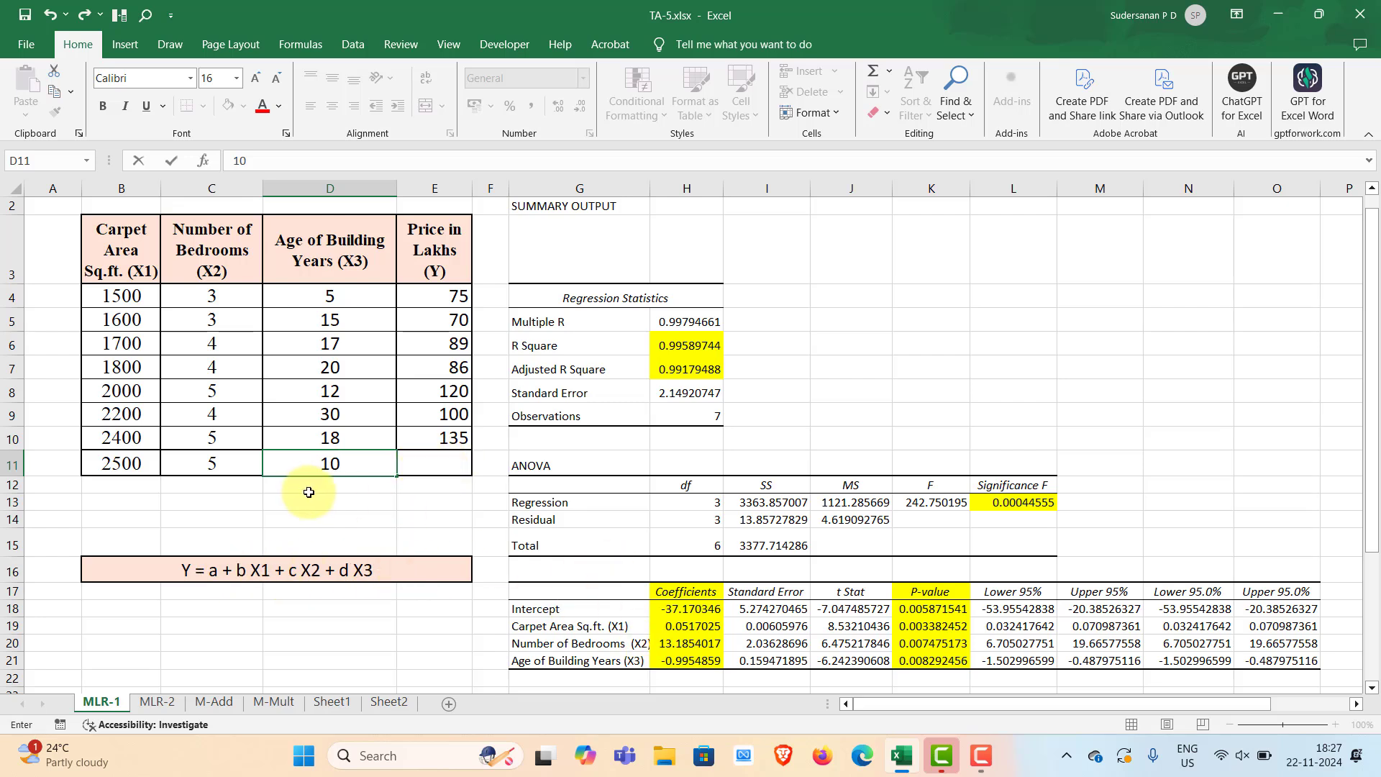
click(427, 462)
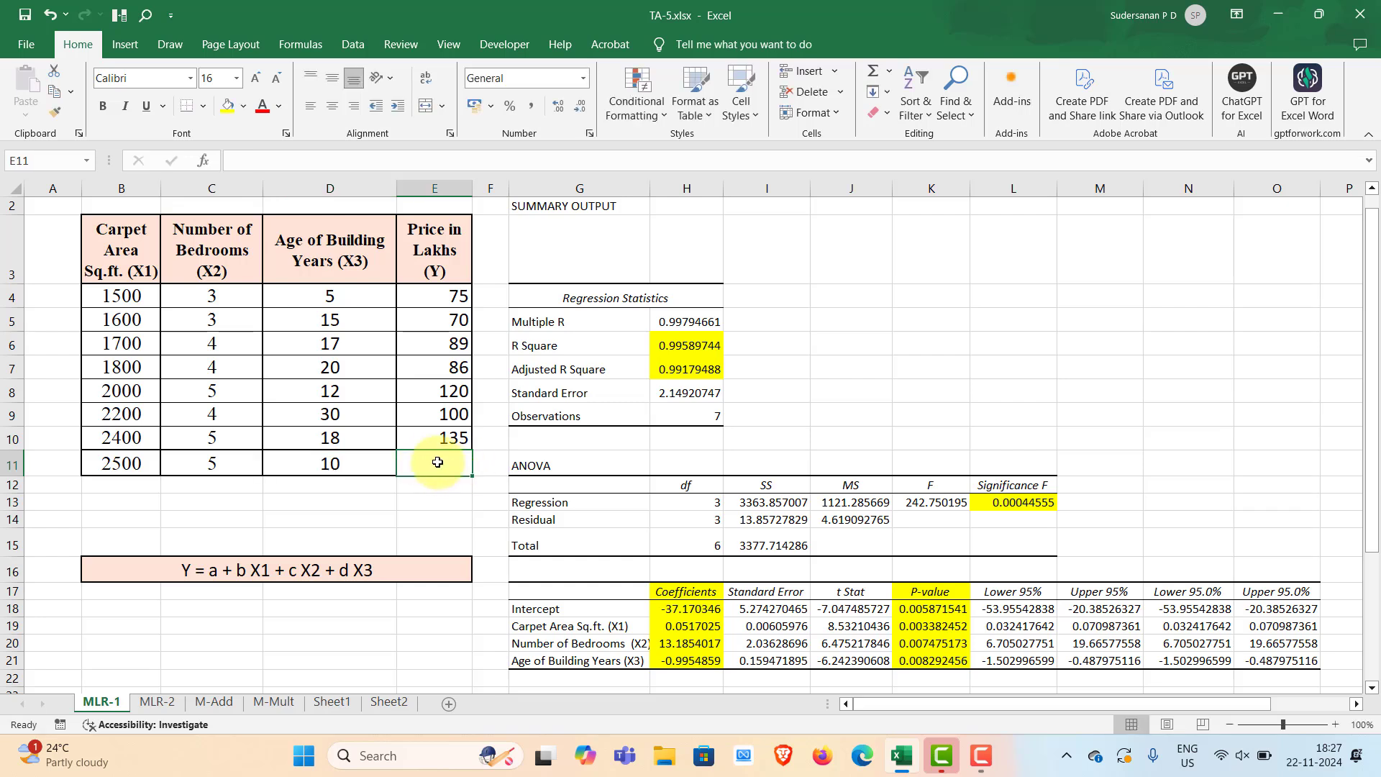
- Calculate the predicted price in E11 from the regression coefficients with the formula =H18+H19*B11+H20*C11+H21*D11
double_click(439, 464)
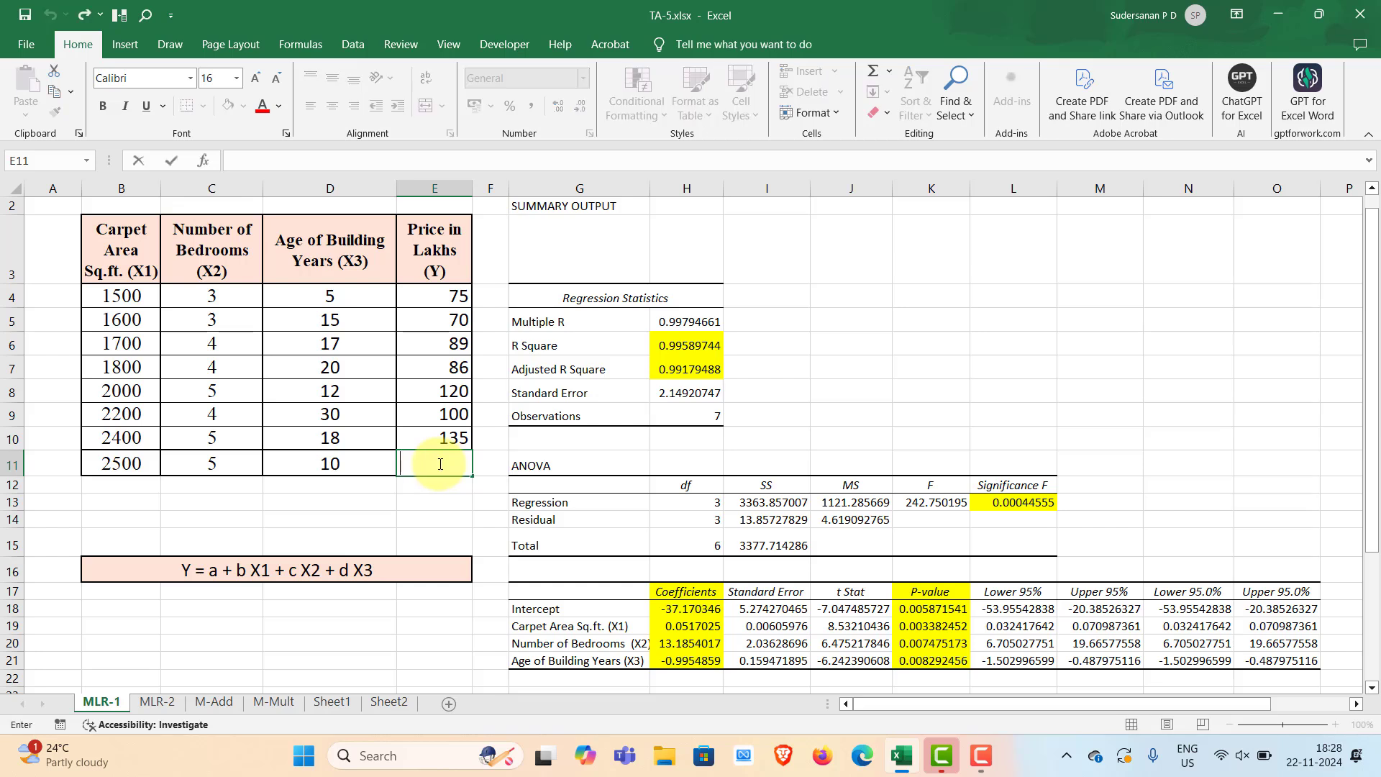
text(=)
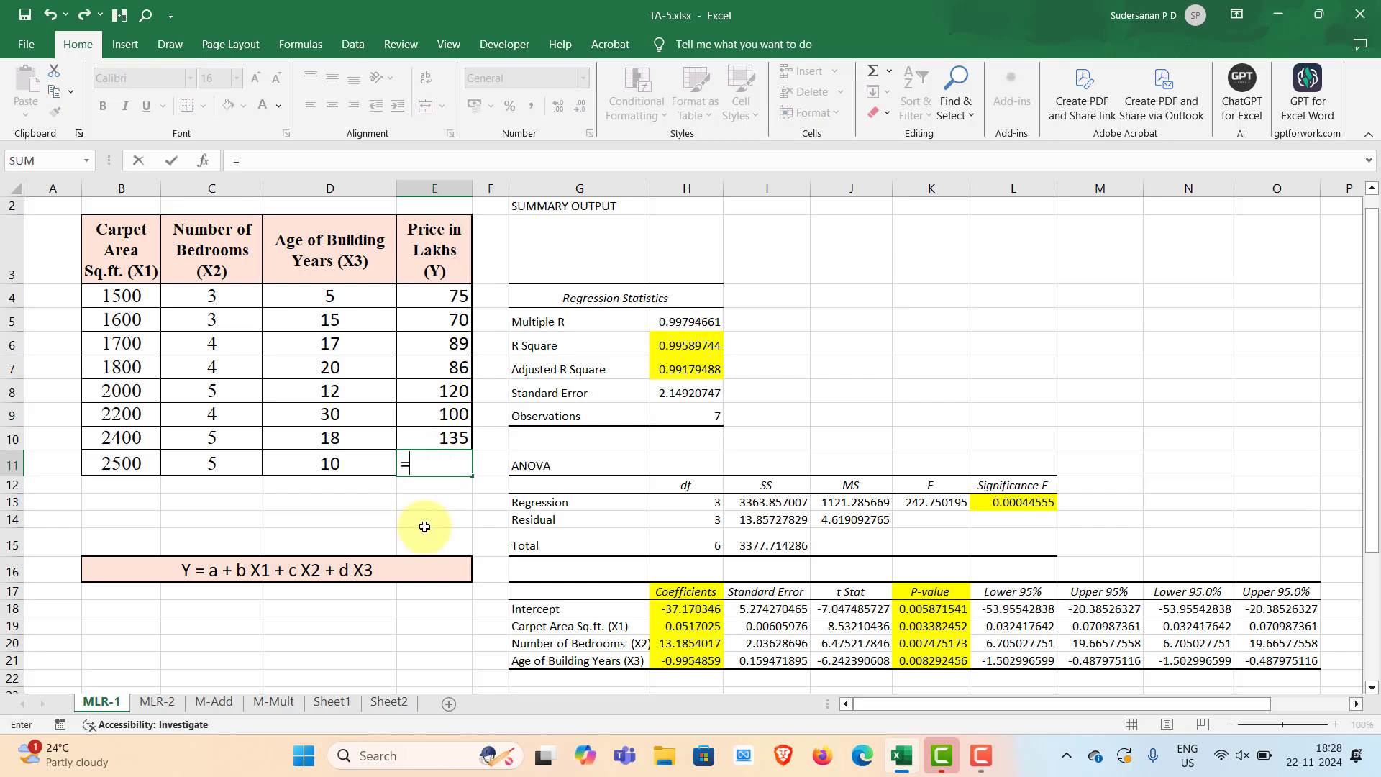
click(687, 610)
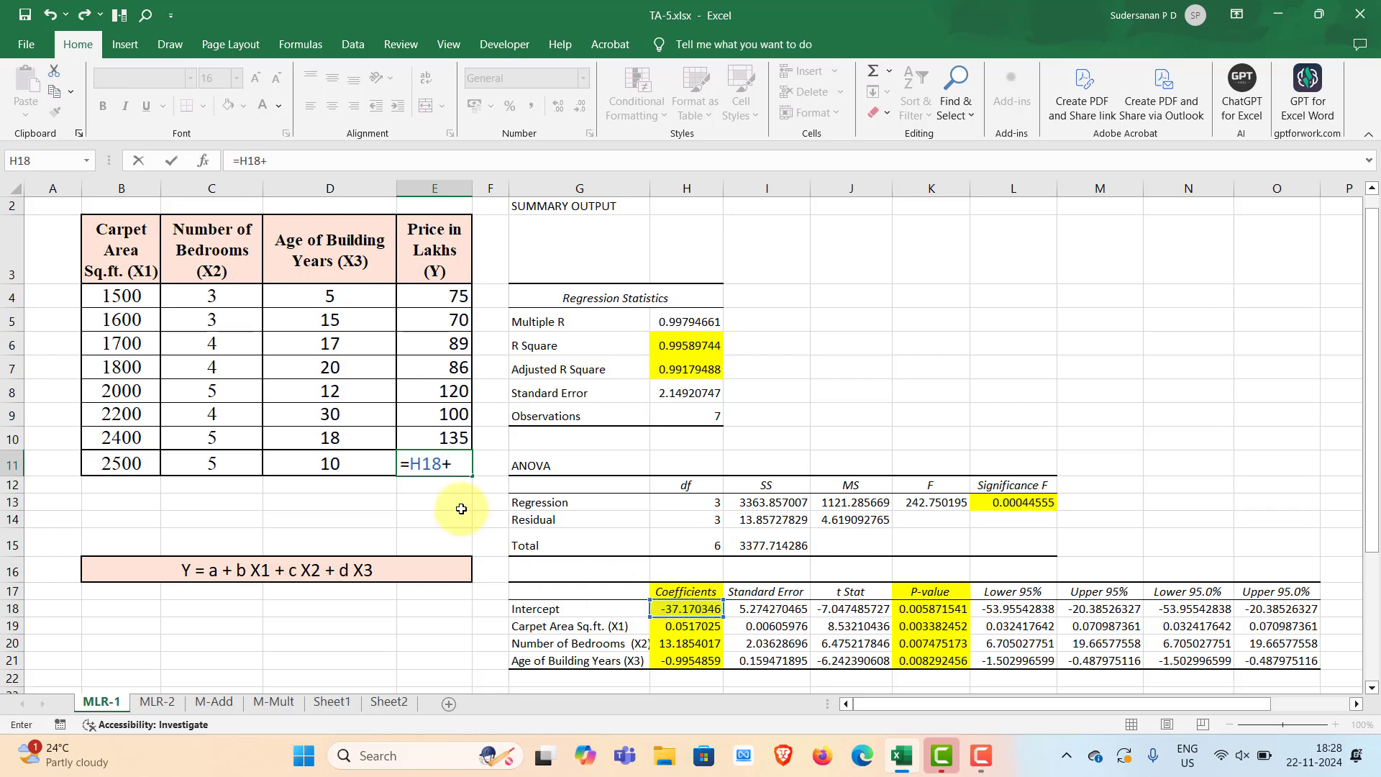
click(704, 631)
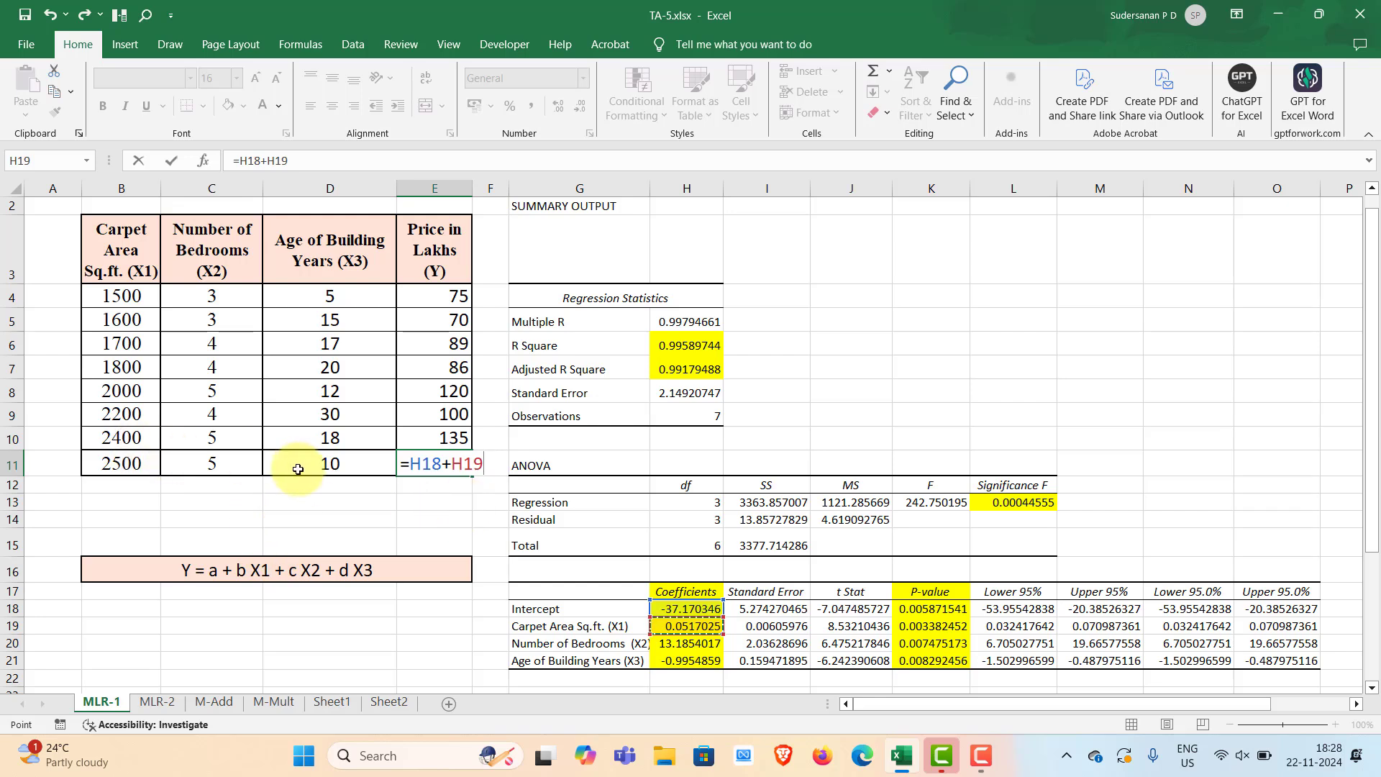
text(*)
click(118, 464)
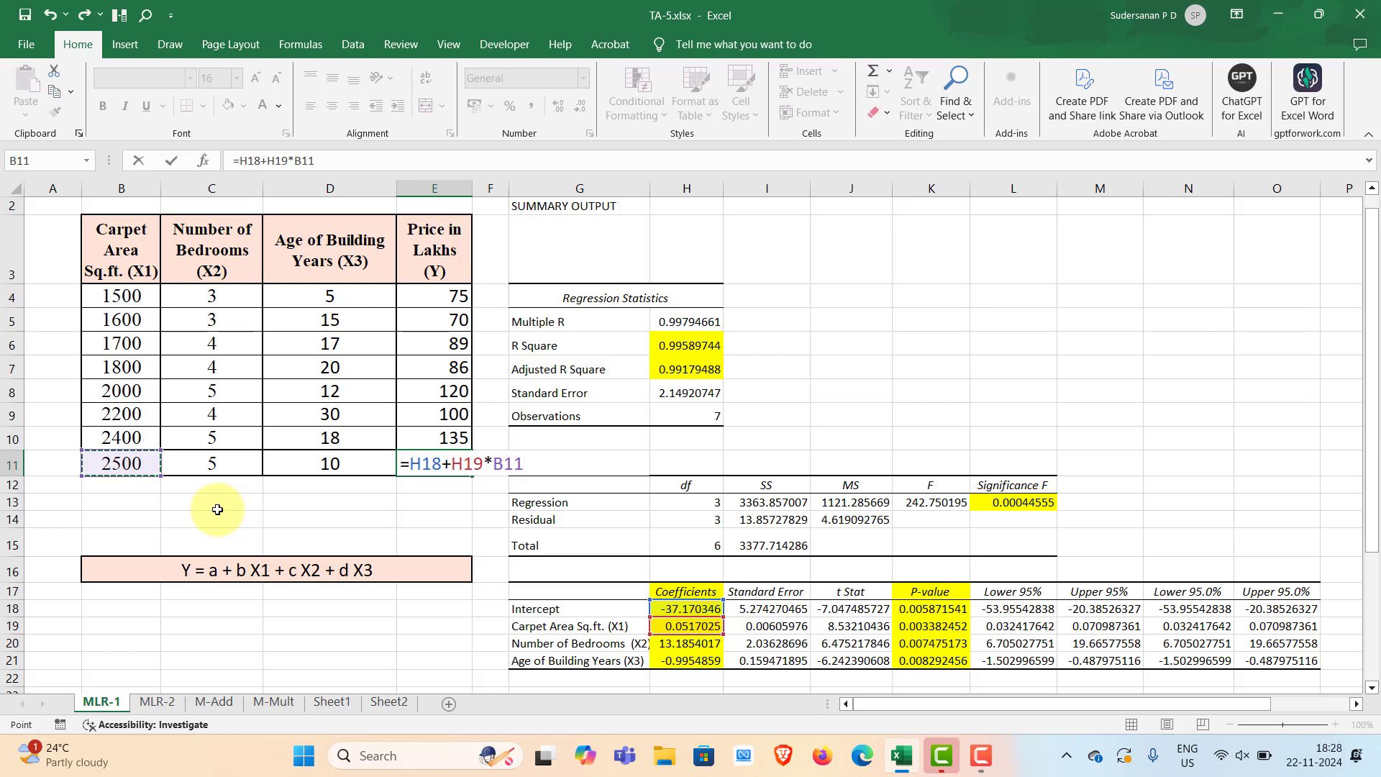
click(687, 645)
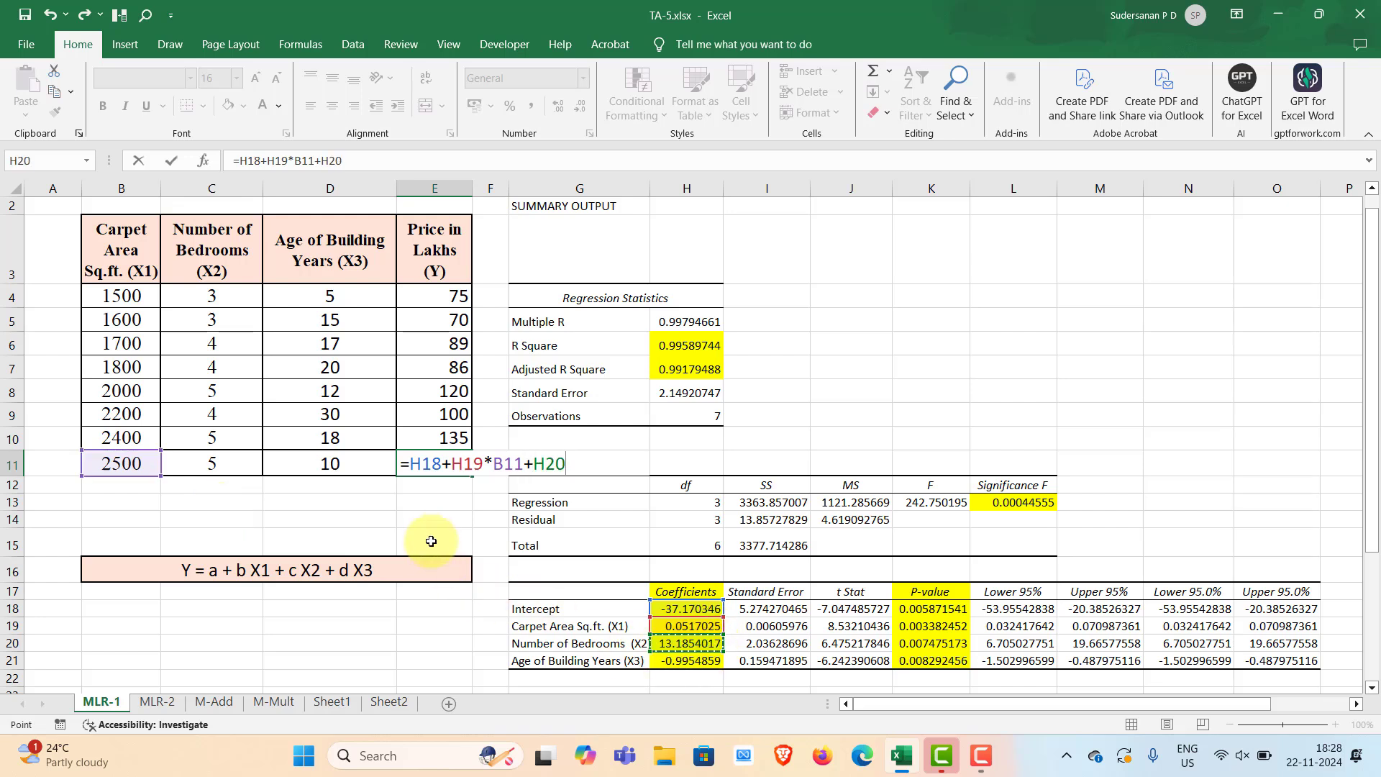
click(205, 463)
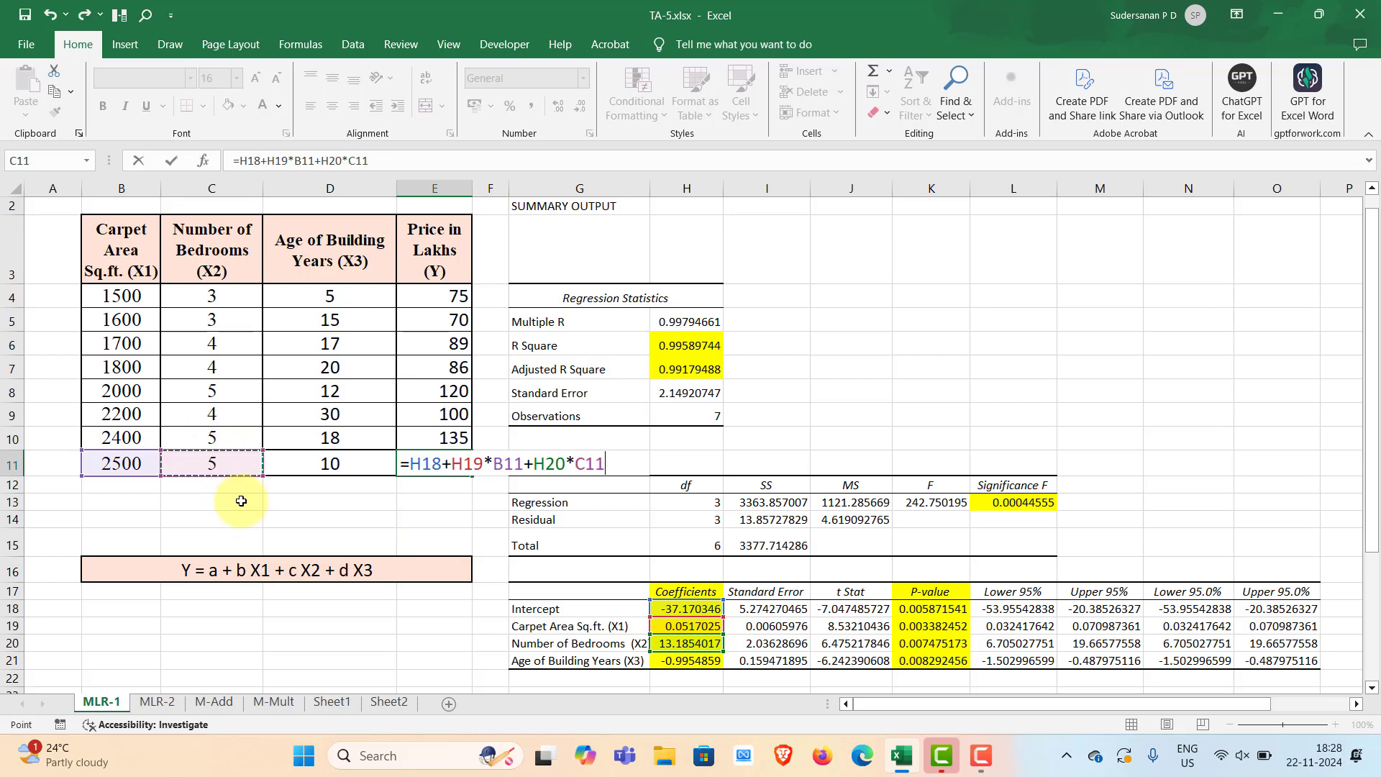
click(698, 661)
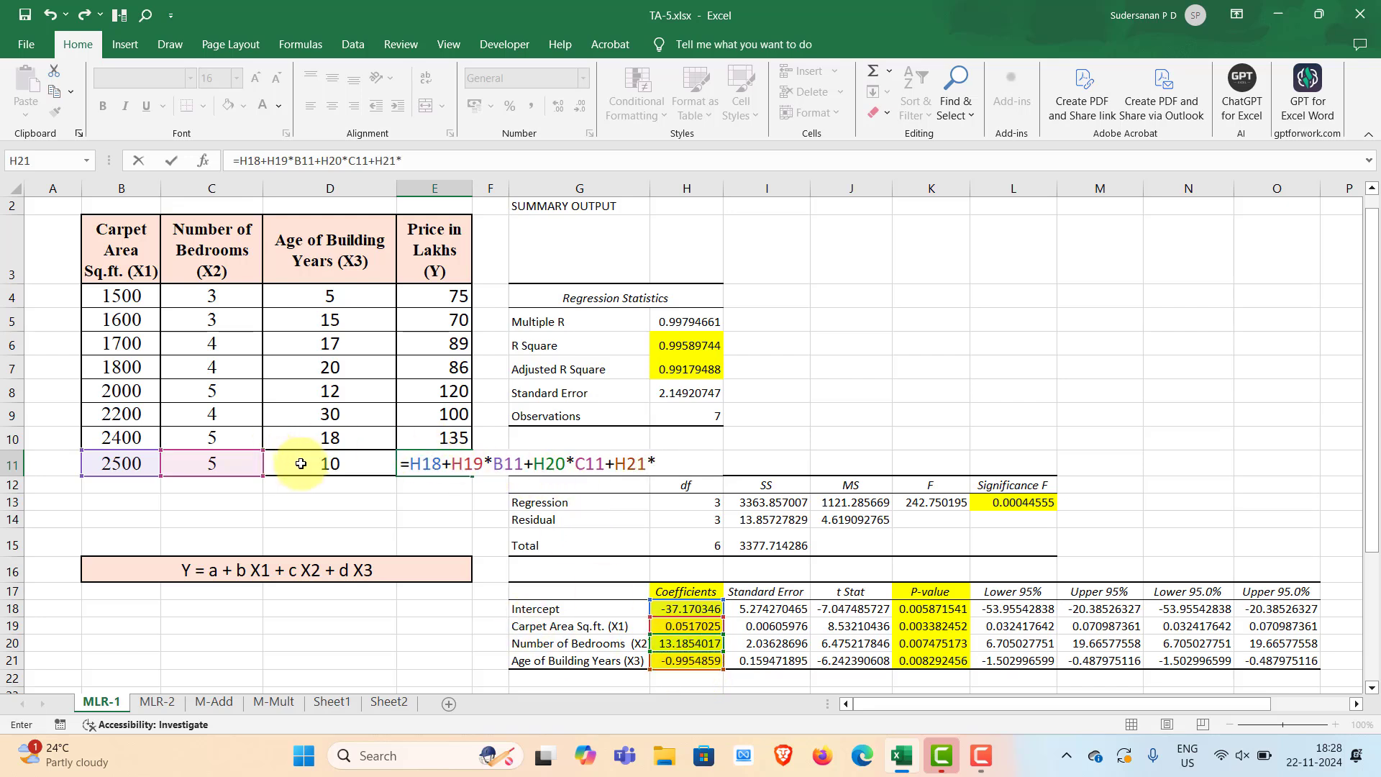
click(331, 476)
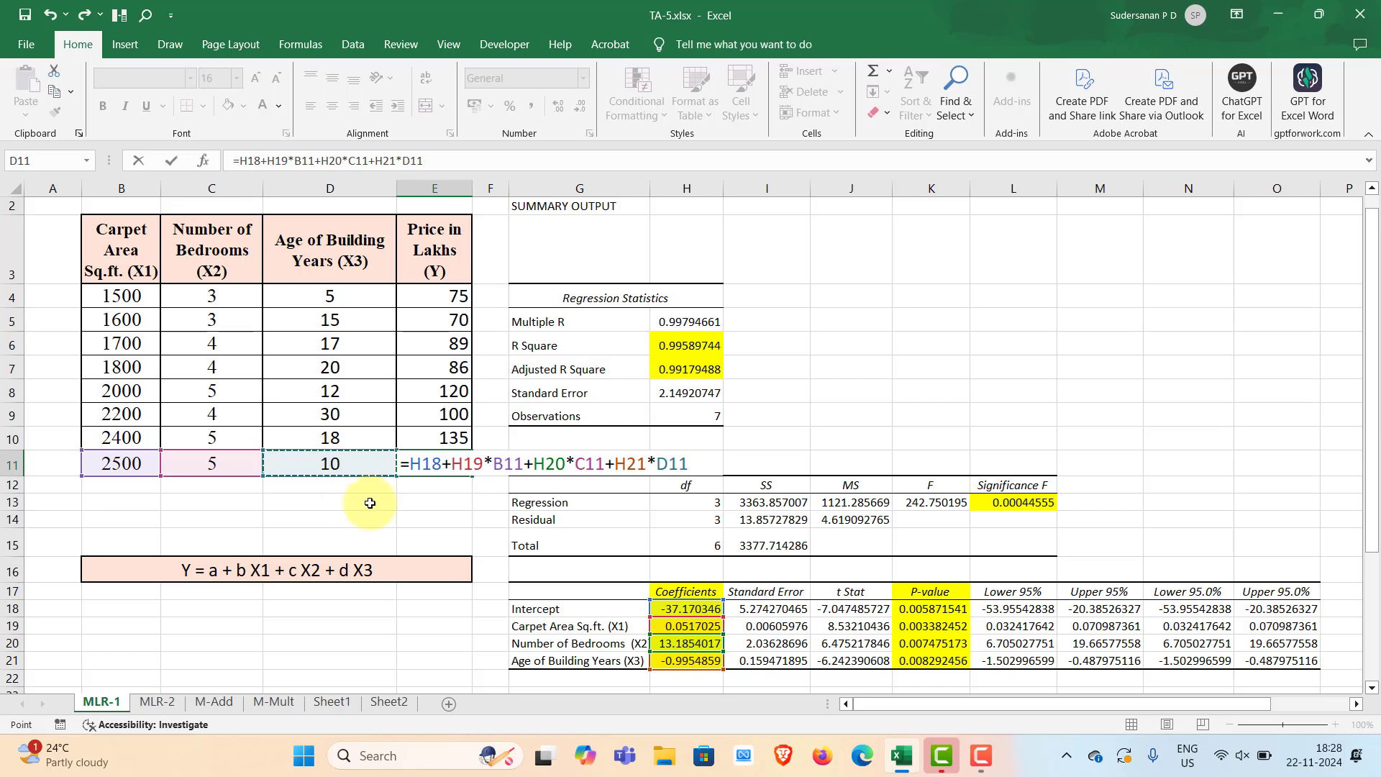
key(Return)
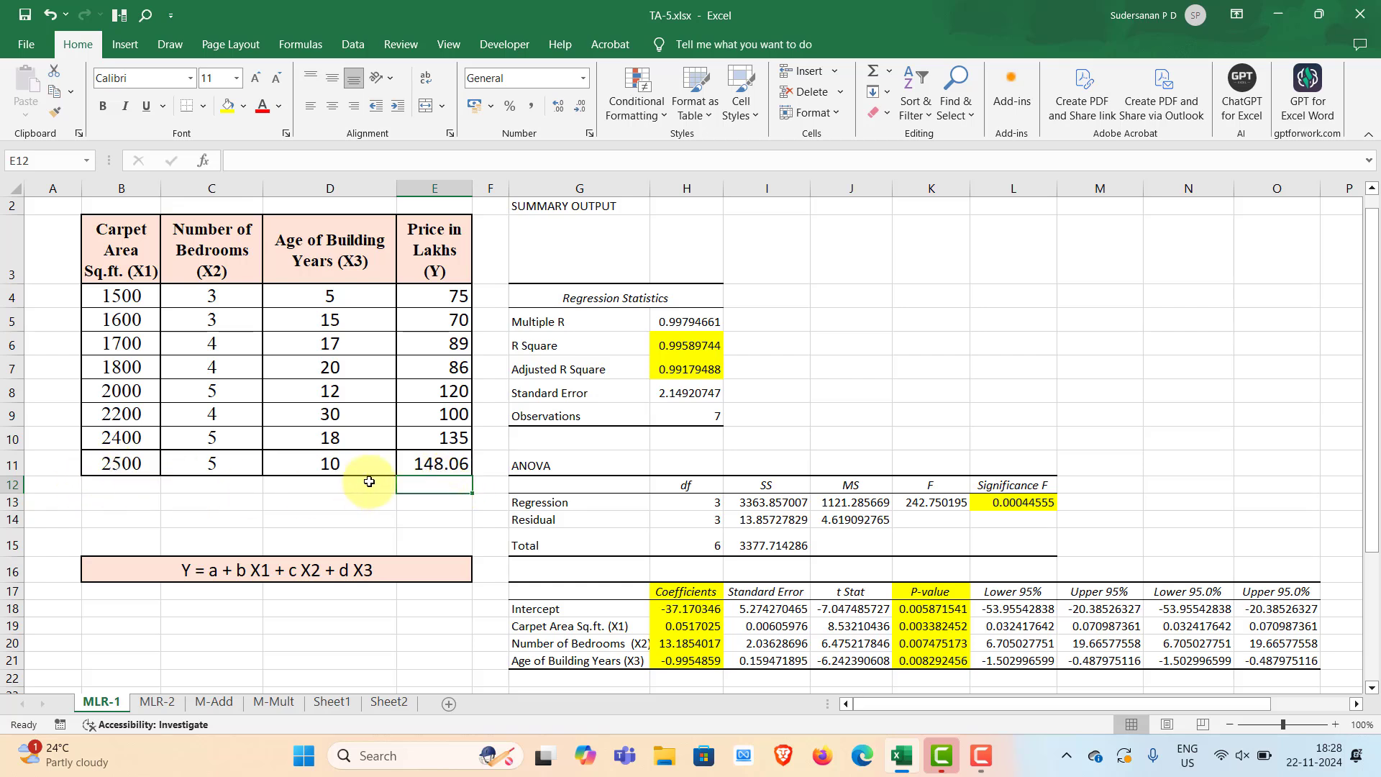
click(231, 518)
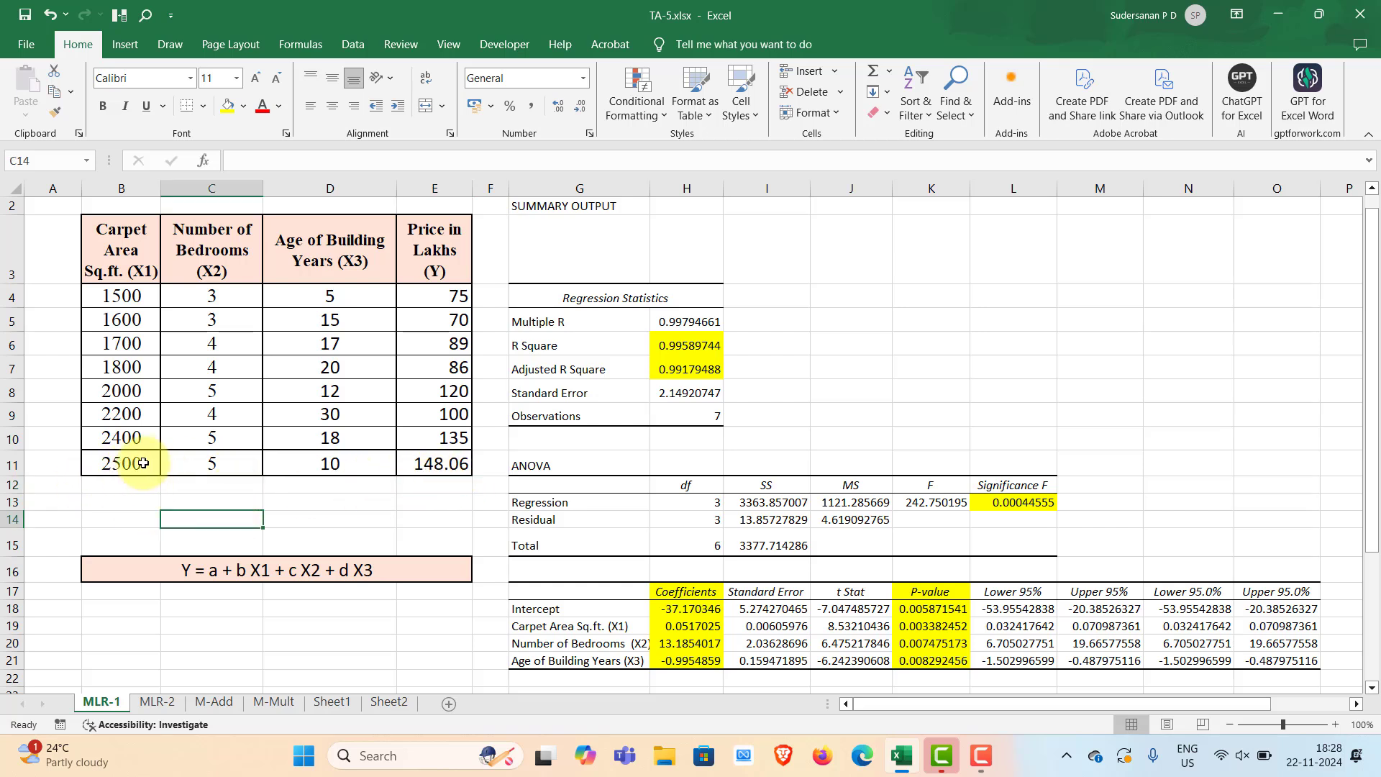
click(434, 502)
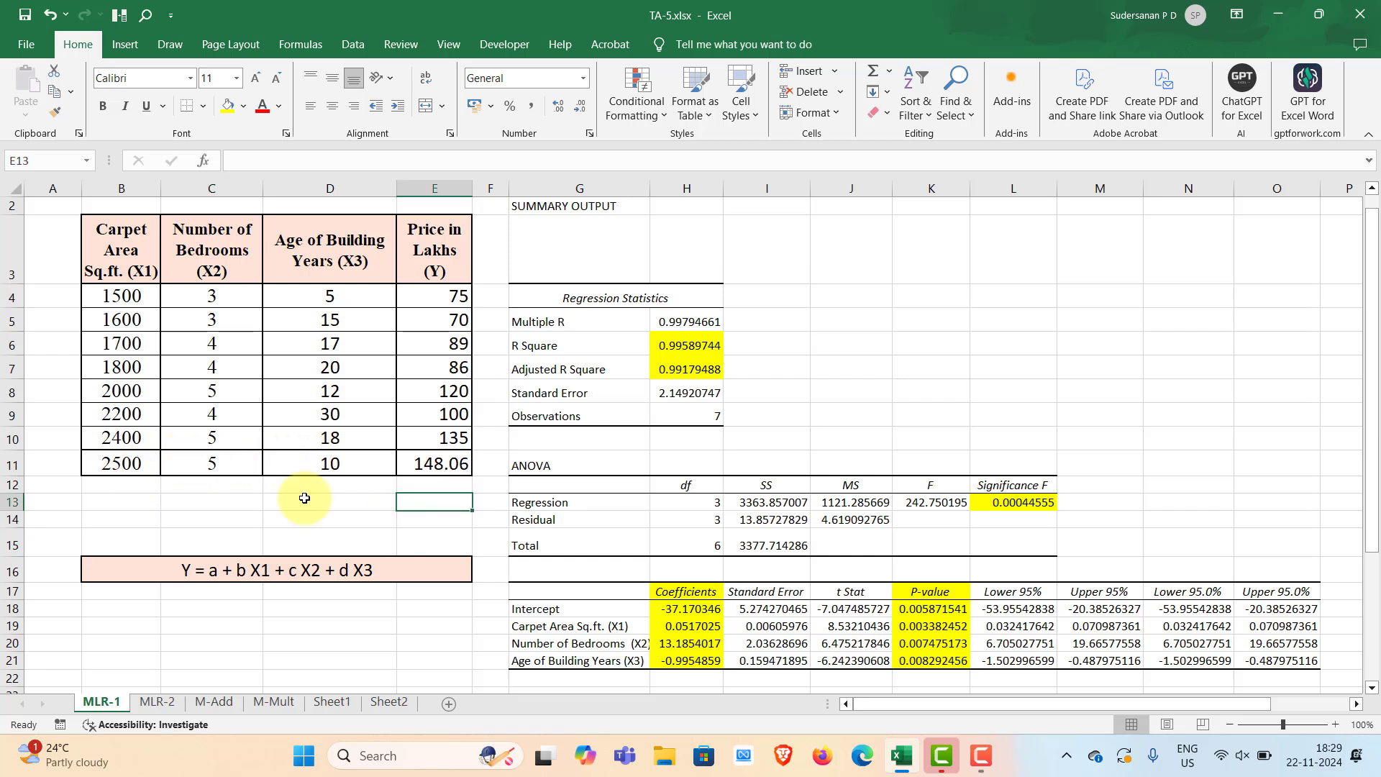
- Change the new house's carpet area in B11 to 2400 and its building age in D11 to 18
click(136, 465)
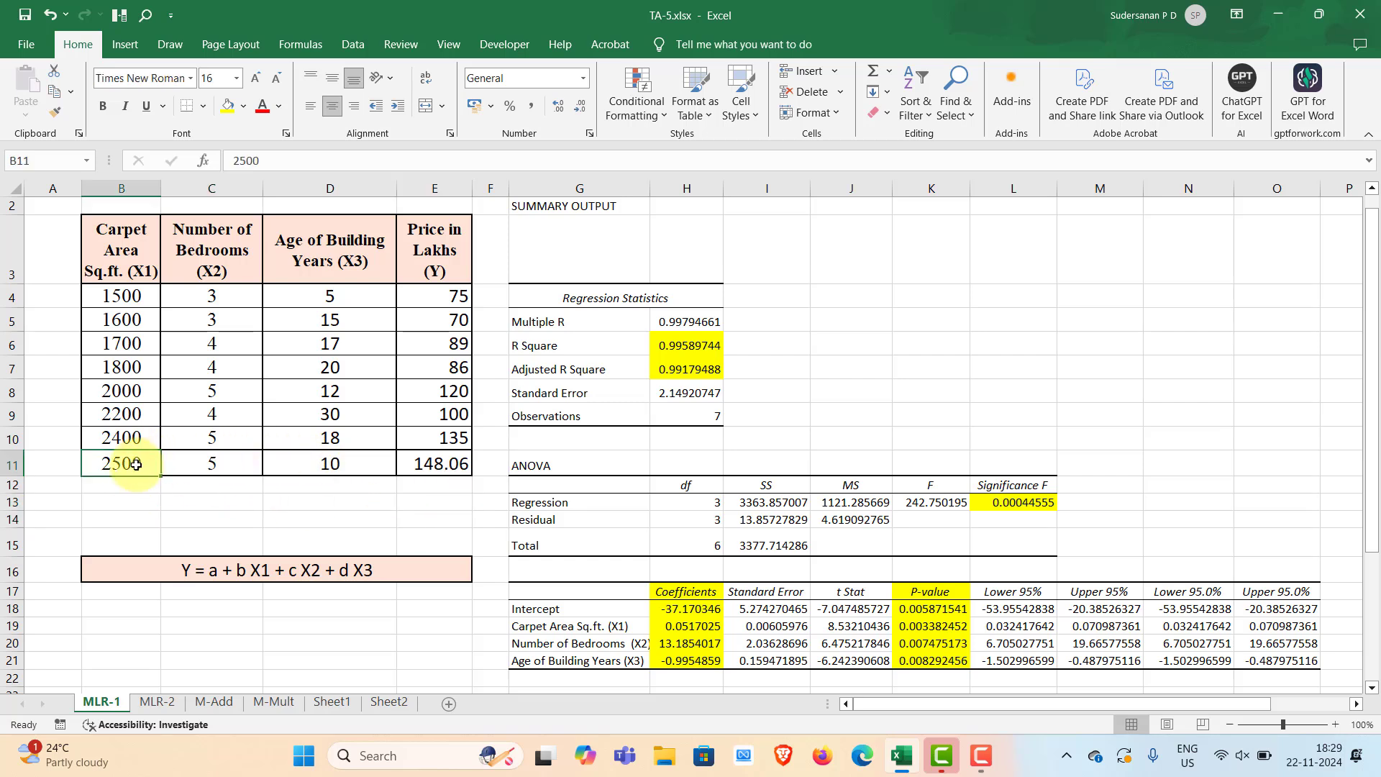
text(240)
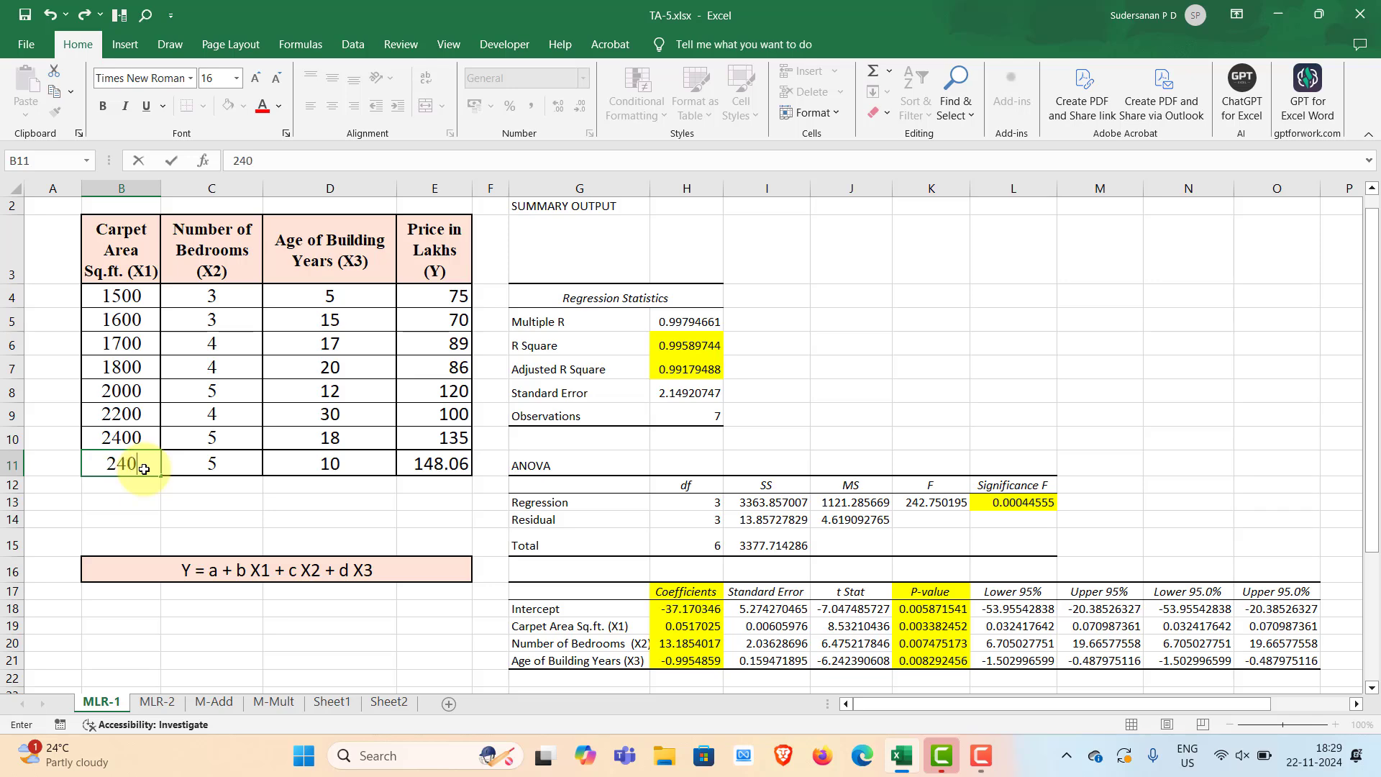
text(0)
click(337, 462)
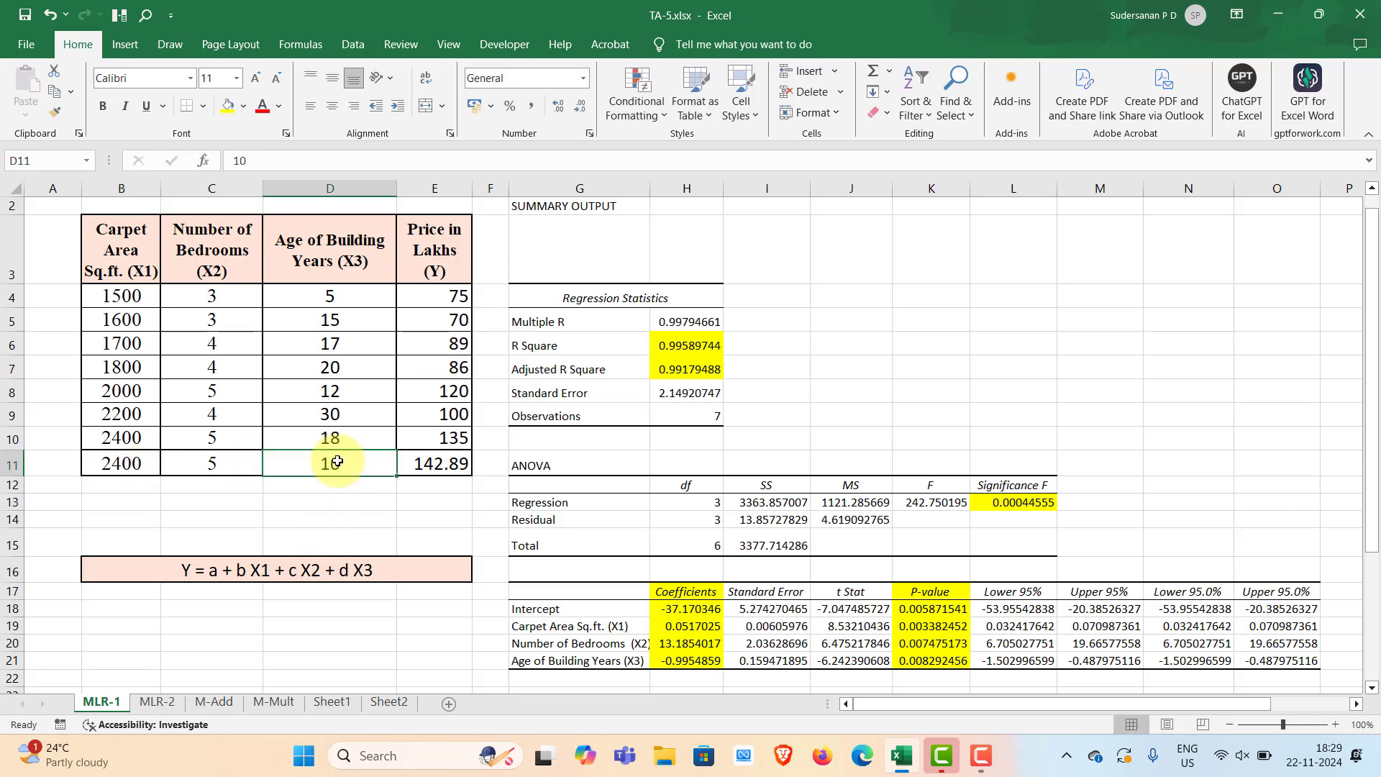
text(1)
click(347, 501)
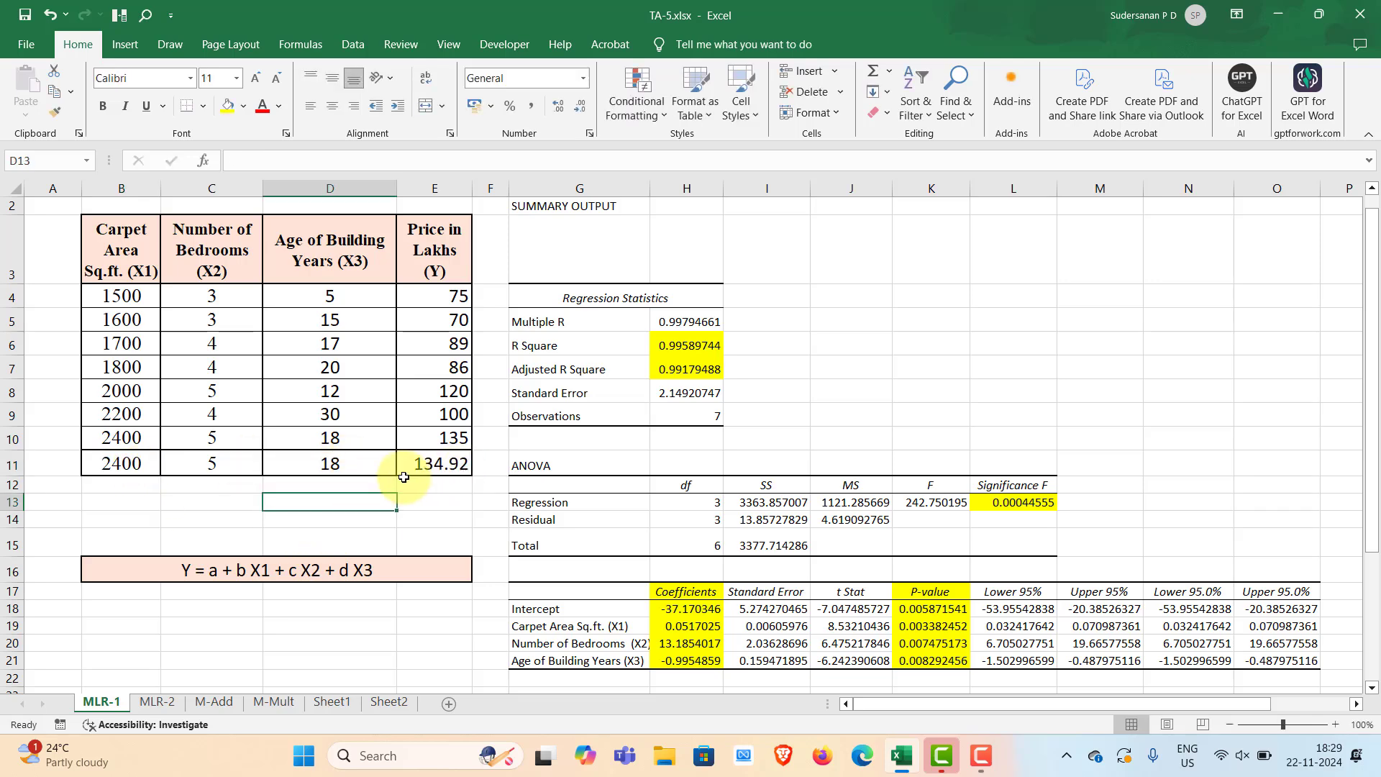